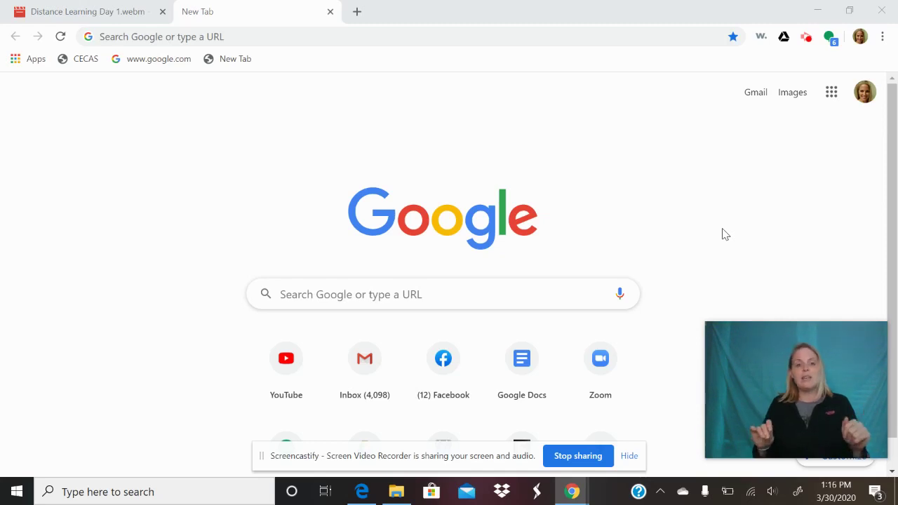
- Go to kapwing.com and sign in with the first listed Google account
click(362, 40)
text(kap)
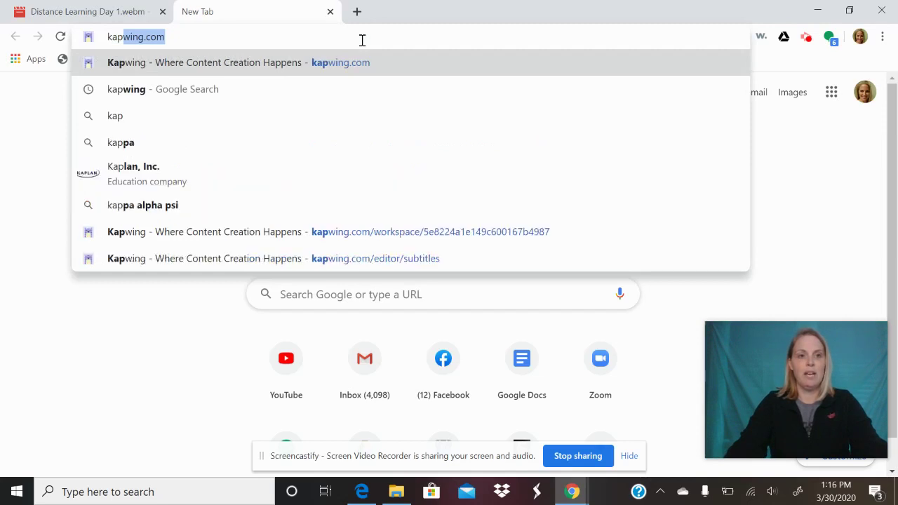
key(Return)
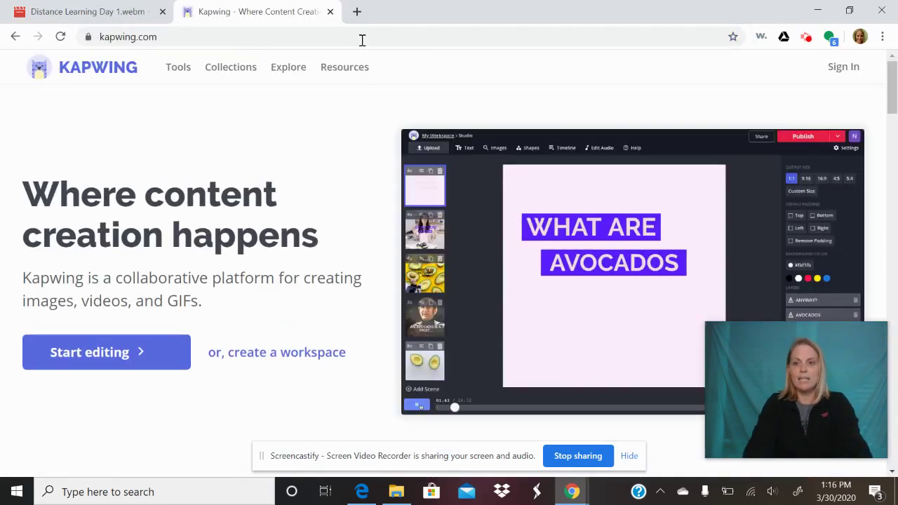
click(853, 69)
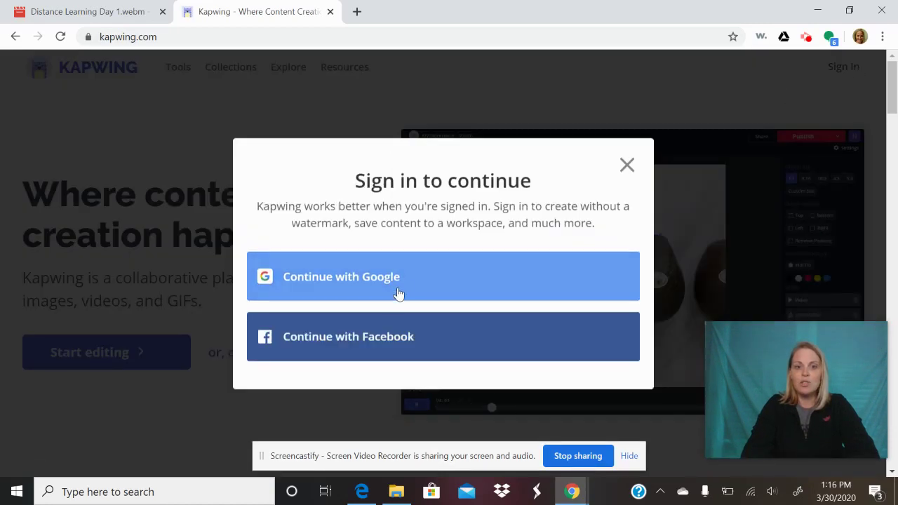
click(399, 283)
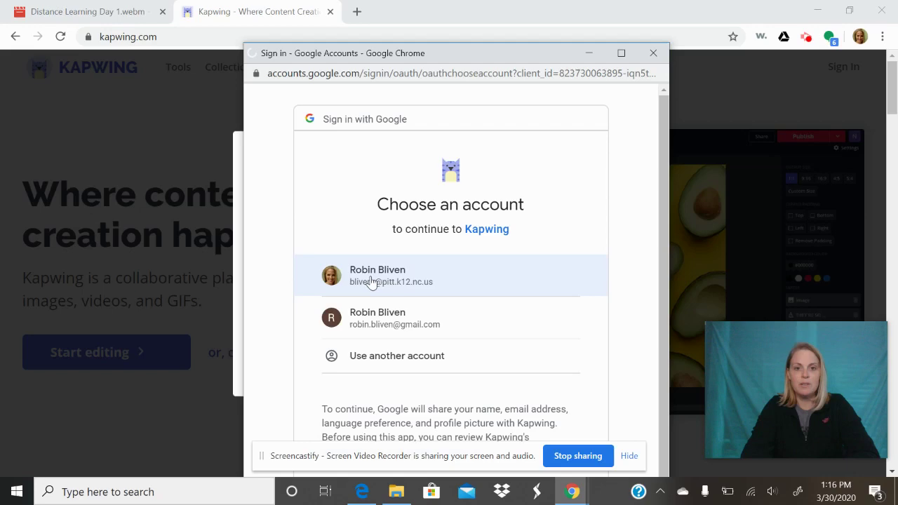
click(372, 282)
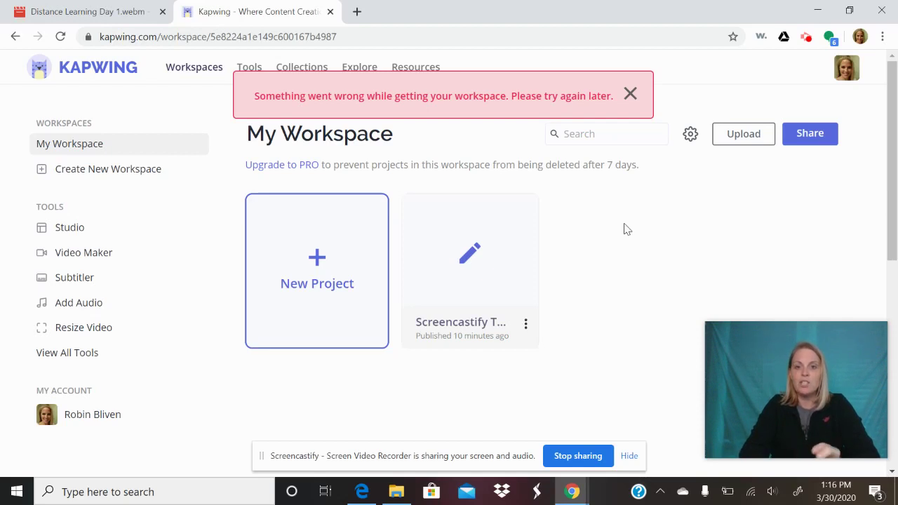
- Dismiss the red error banner in My Workspace and clear the stray text selection
click(631, 95)
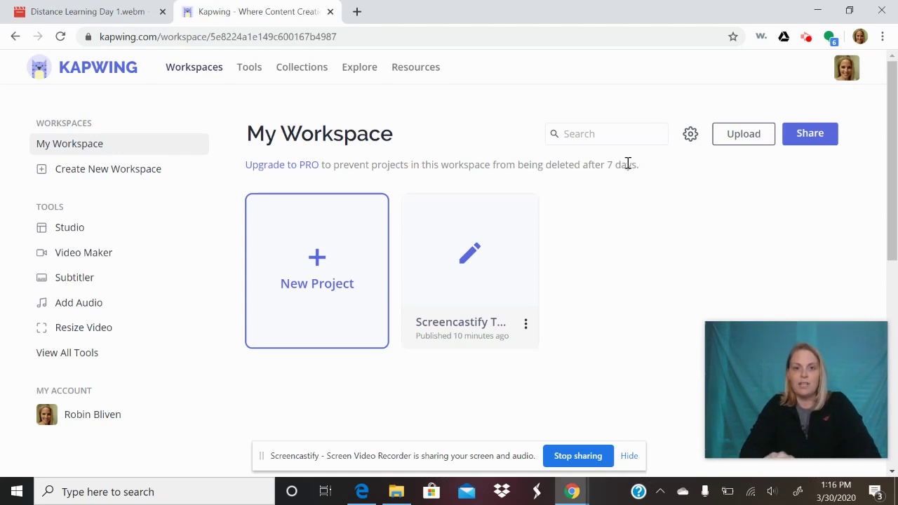
drag(638, 166, 243, 171)
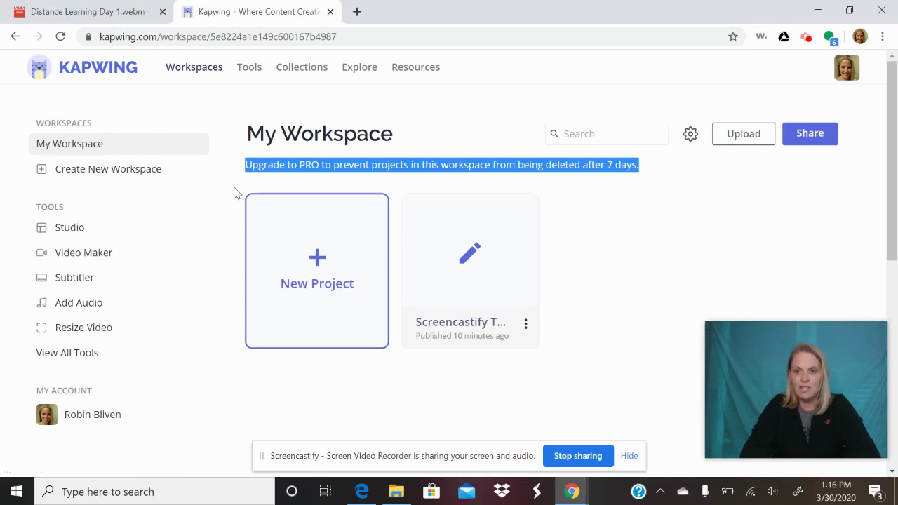
click(236, 193)
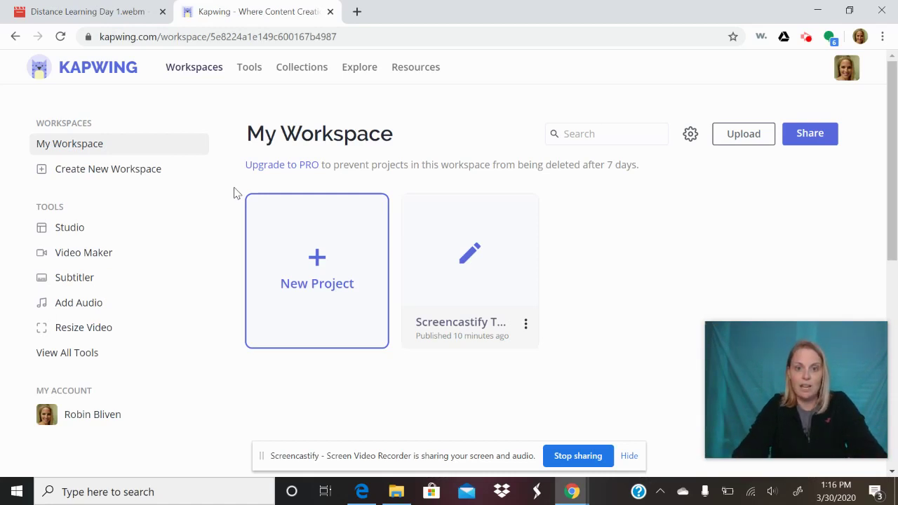
- Start a new project with the Subtitler tool and bring up its upload file picker
click(317, 241)
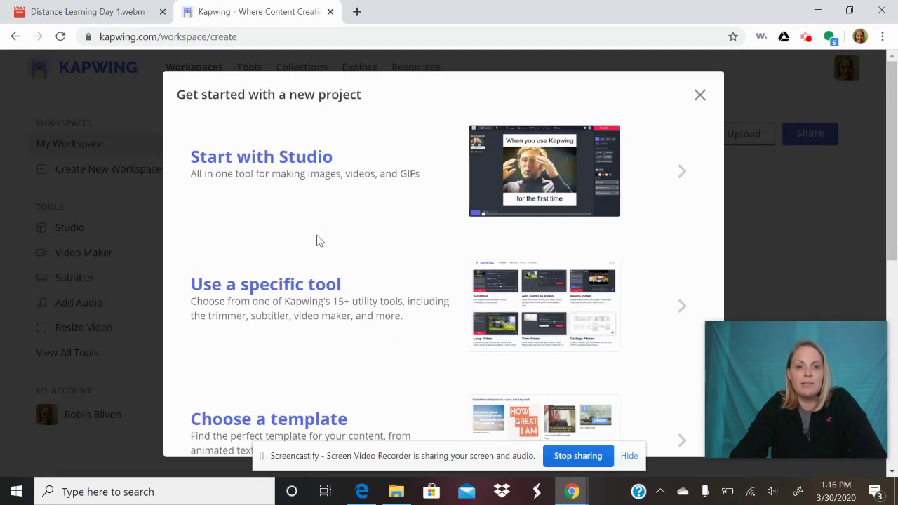
click(296, 290)
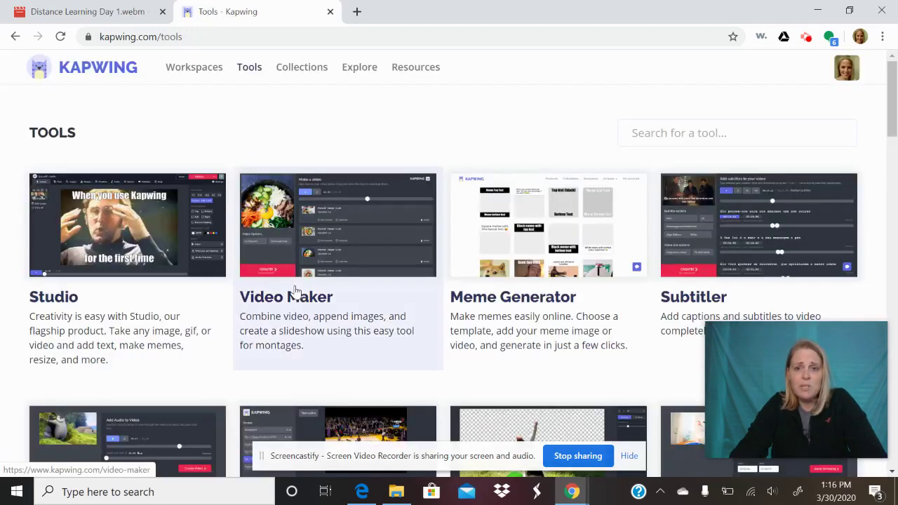
click(691, 294)
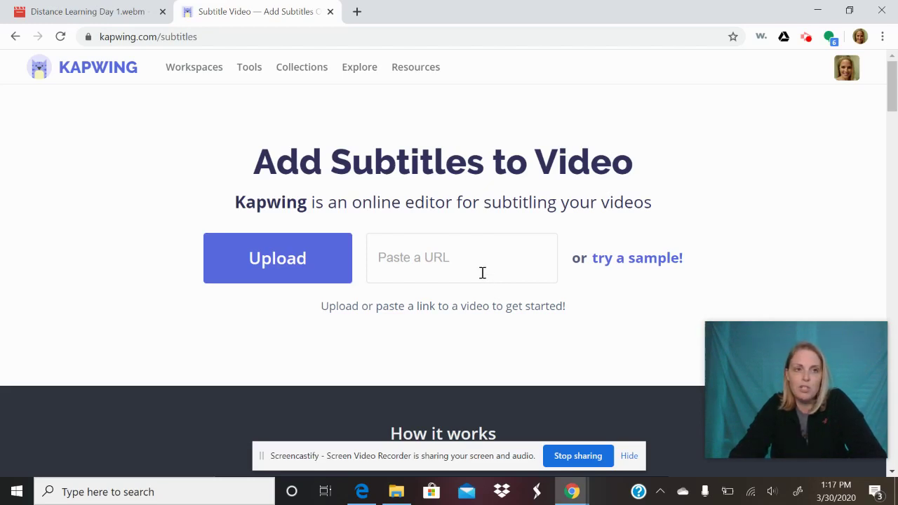
click(110, 5)
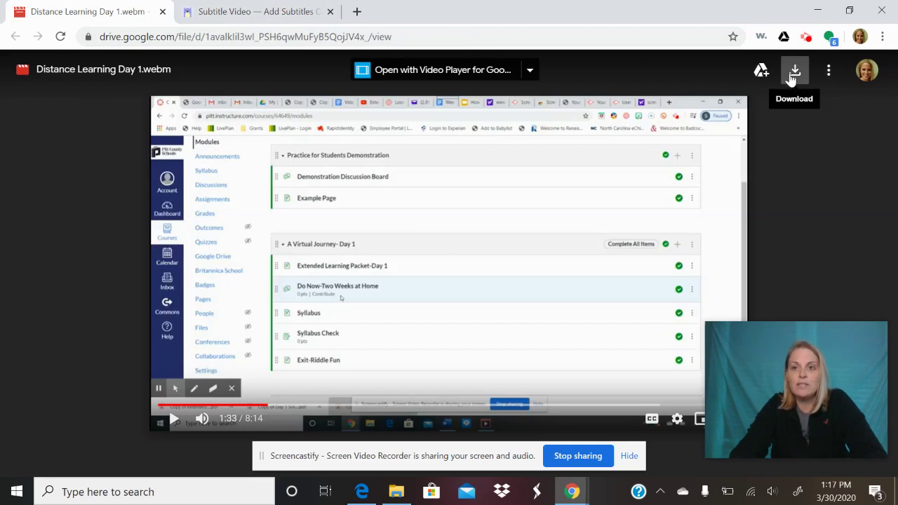
click(241, 11)
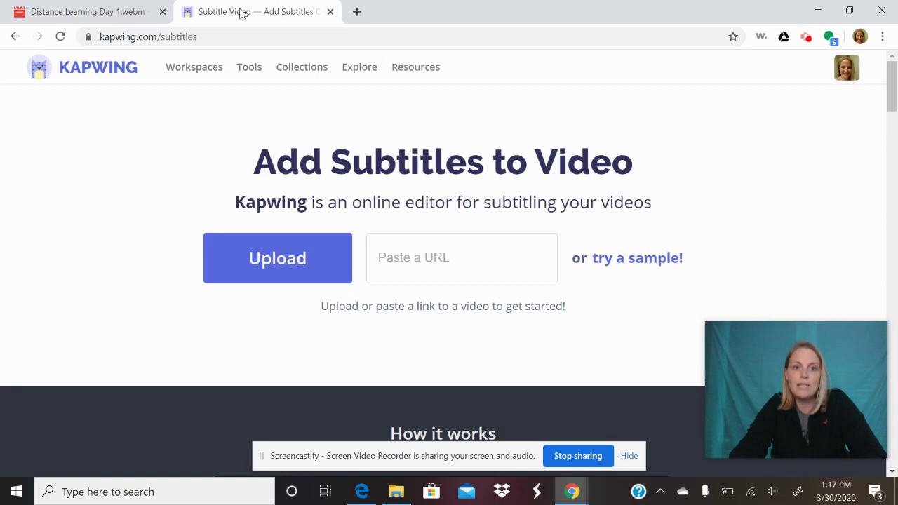
- Upload the Distance Learning Day 1 video (08:14.60) into the subtitle editor
click(273, 257)
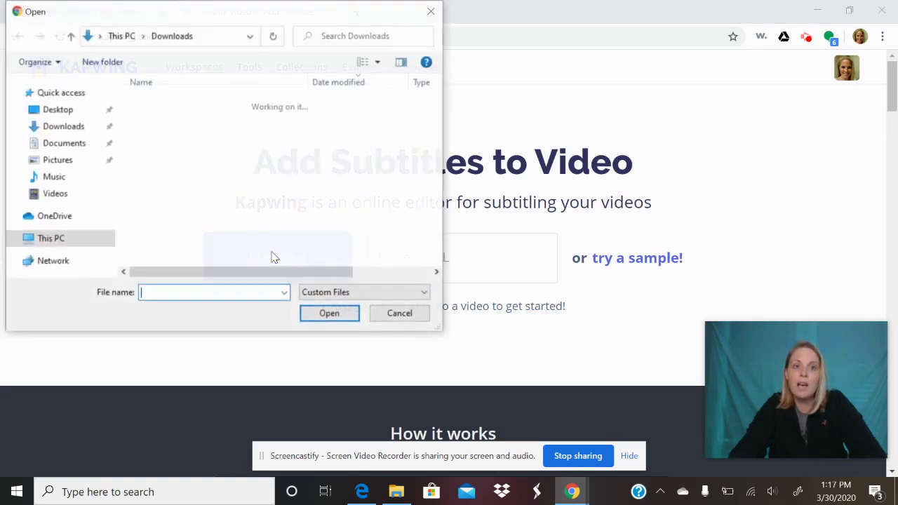
double_click(200, 125)
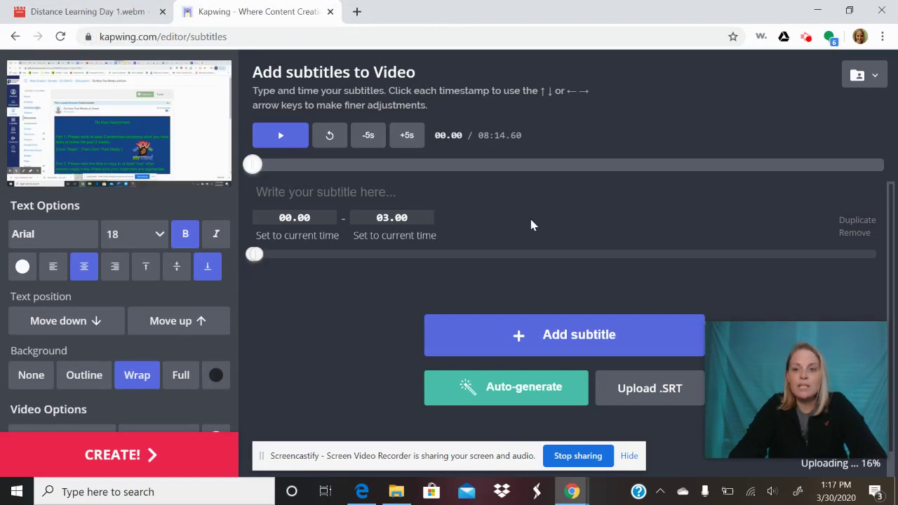
click(834, 375)
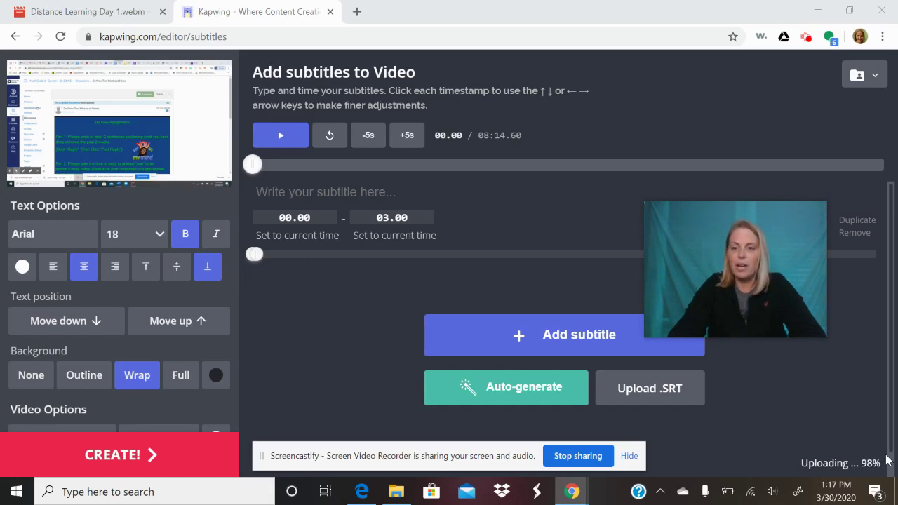
mouse_move(800, 316)
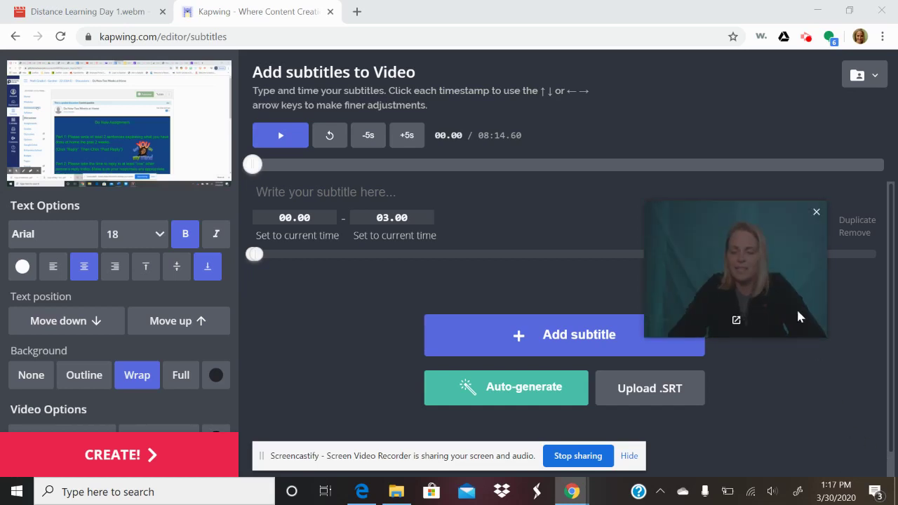
drag(785, 288, 855, 391)
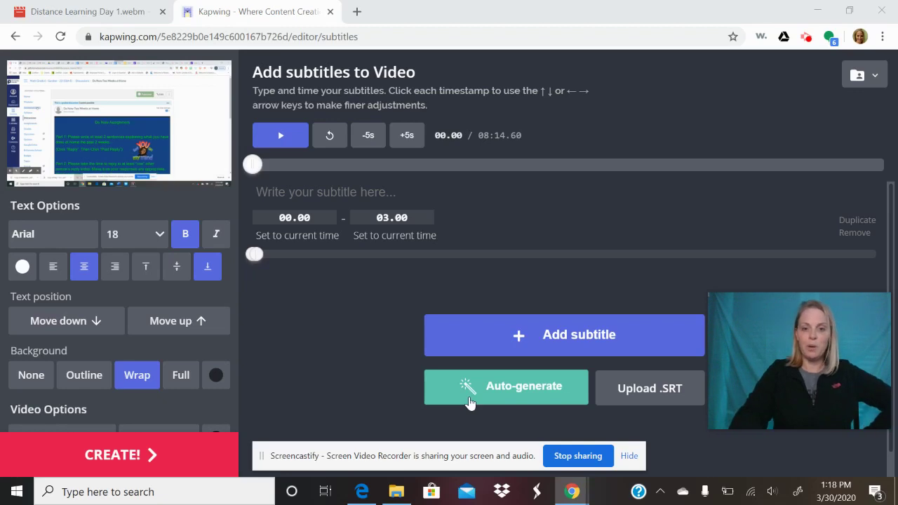
- Auto-generate the video's subtitles with the language set to English (United States)
click(469, 402)
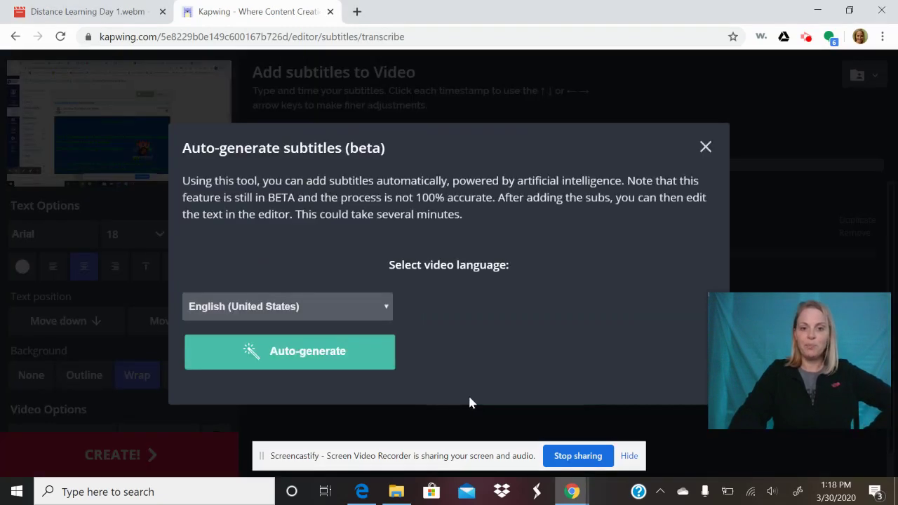
click(316, 309)
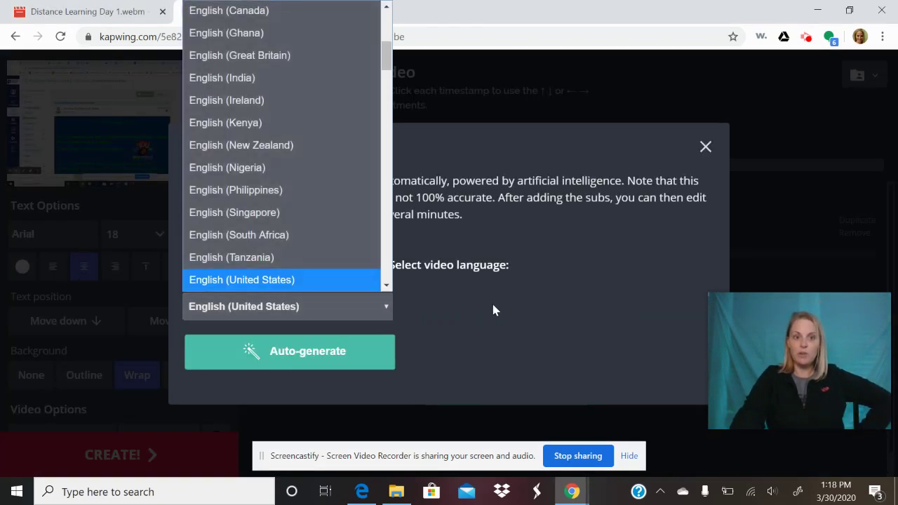
click(493, 310)
click(344, 349)
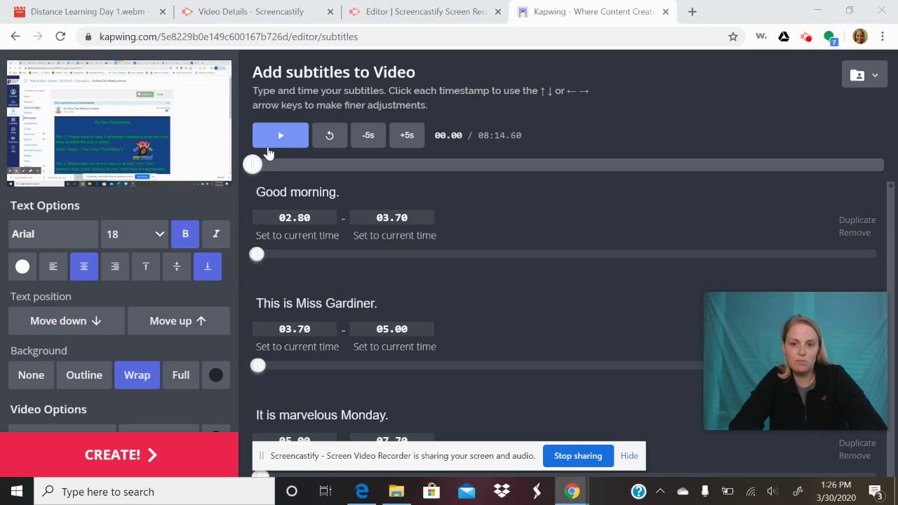
- Review the preview, then delete the extra 'i' from the teacher's name in subtitle two
click(268, 146)
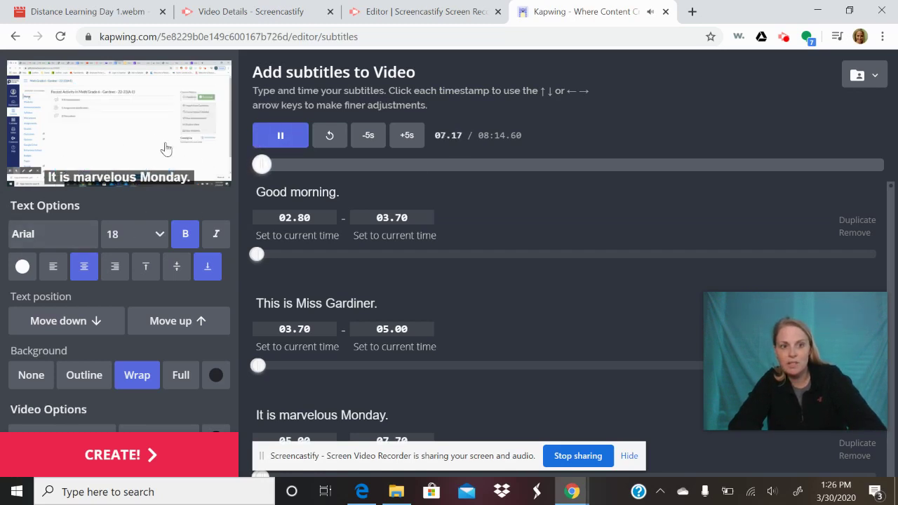
click(281, 142)
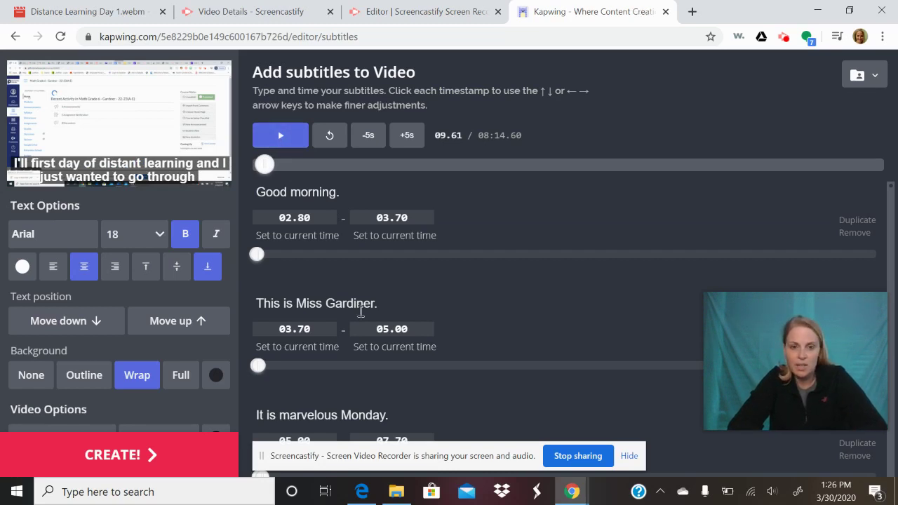
click(355, 304)
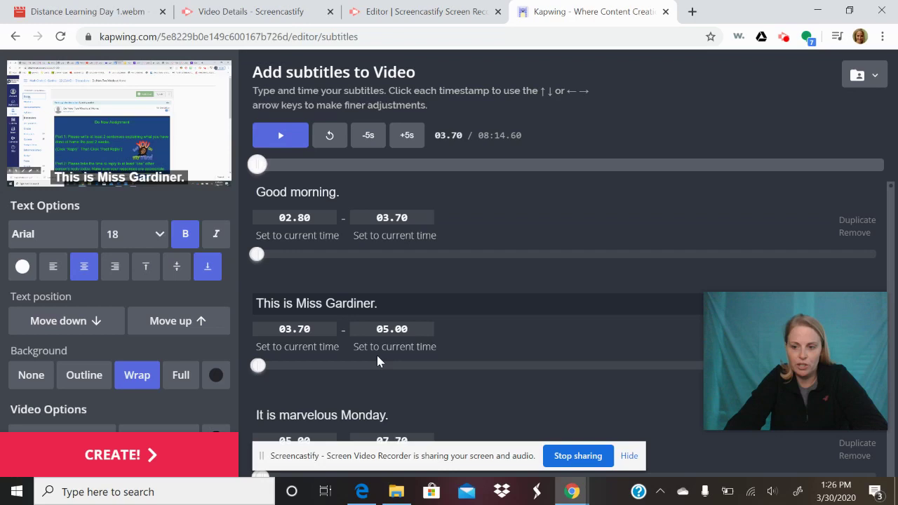
key(BackSpace)
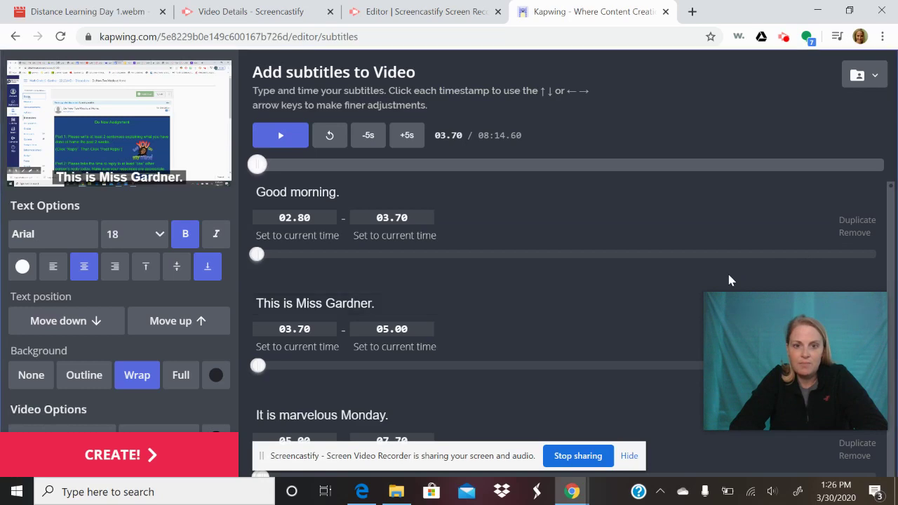
- Scroll through the subtitles during playback, jump to the modules line, and pause at 45.53
scroll(729, 279, down, 3)
scroll(728, 279, down, 2)
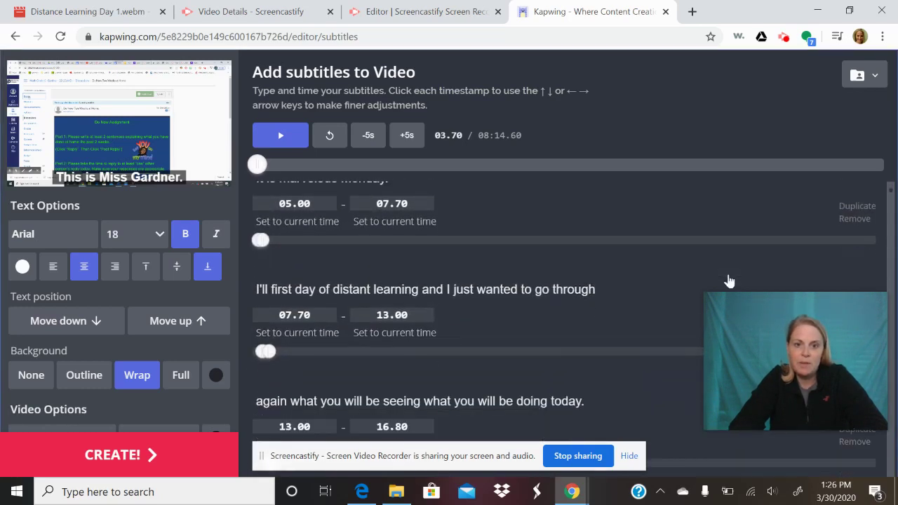
scroll(729, 279, down, 3)
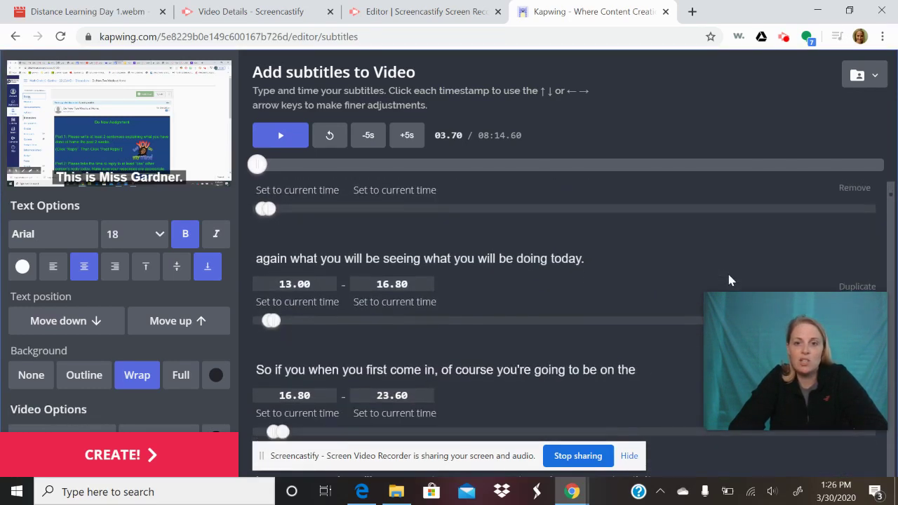
scroll(728, 279, down, 1)
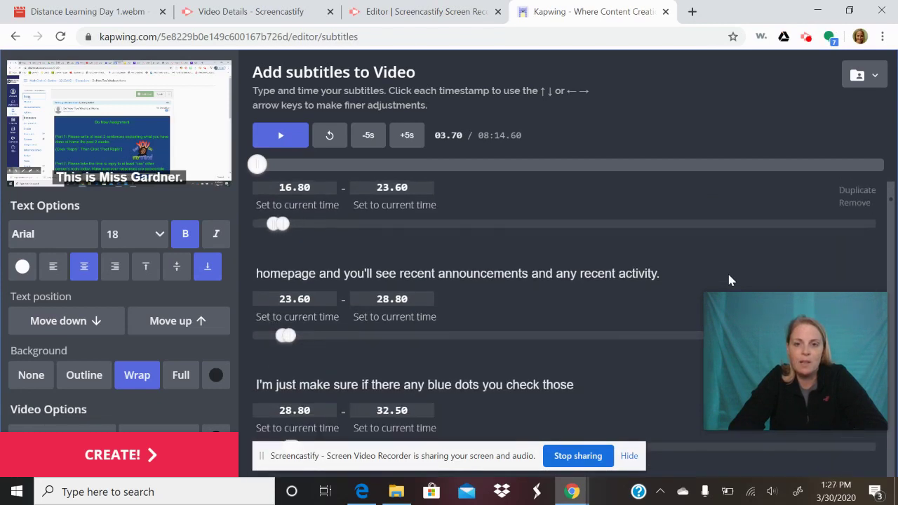
click(282, 139)
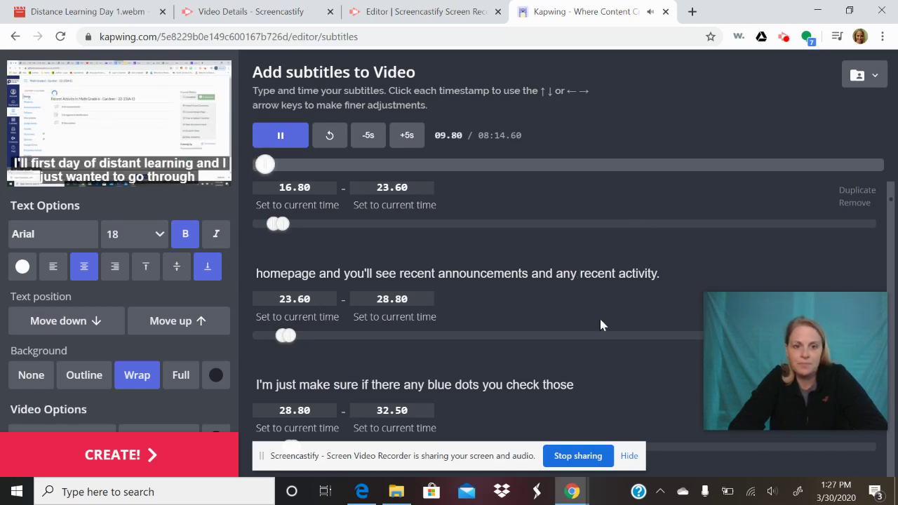
scroll(599, 325, down, 1)
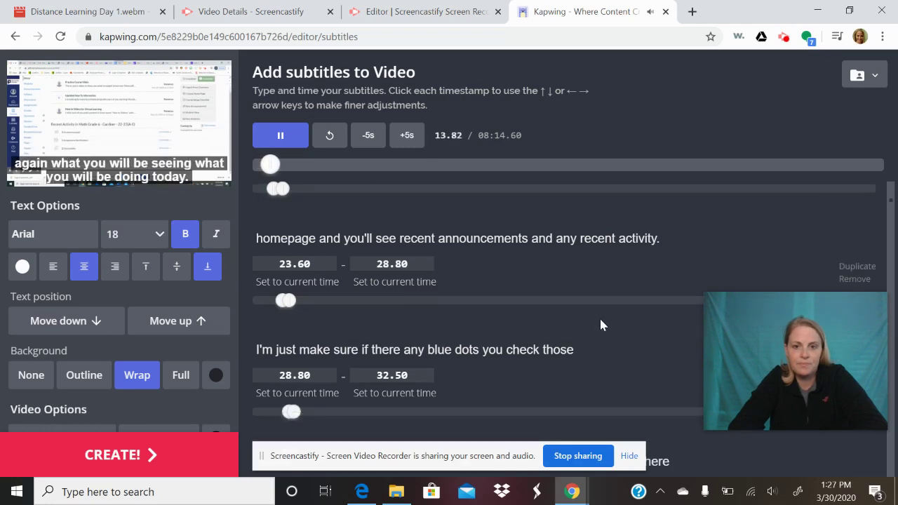
scroll(599, 325, up, 1)
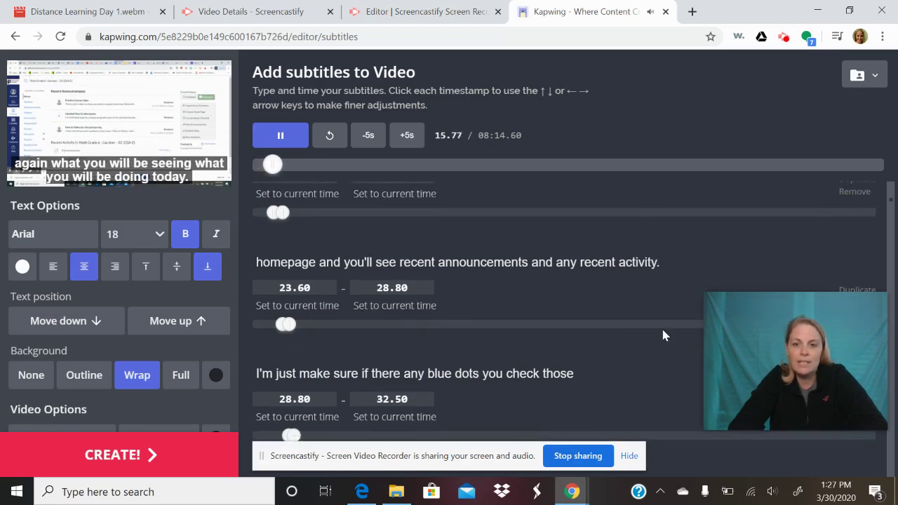
scroll(641, 249, down, 1)
scroll(639, 249, down, 3)
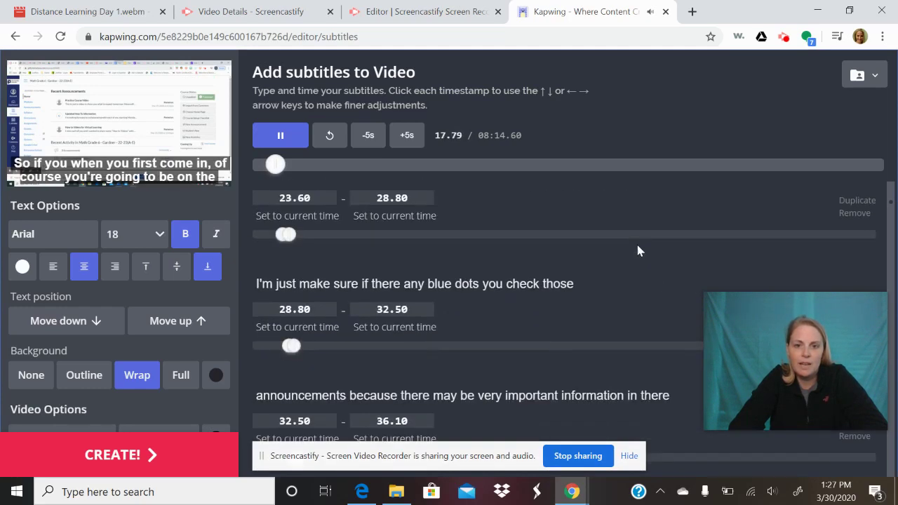
scroll(638, 247, down, 4)
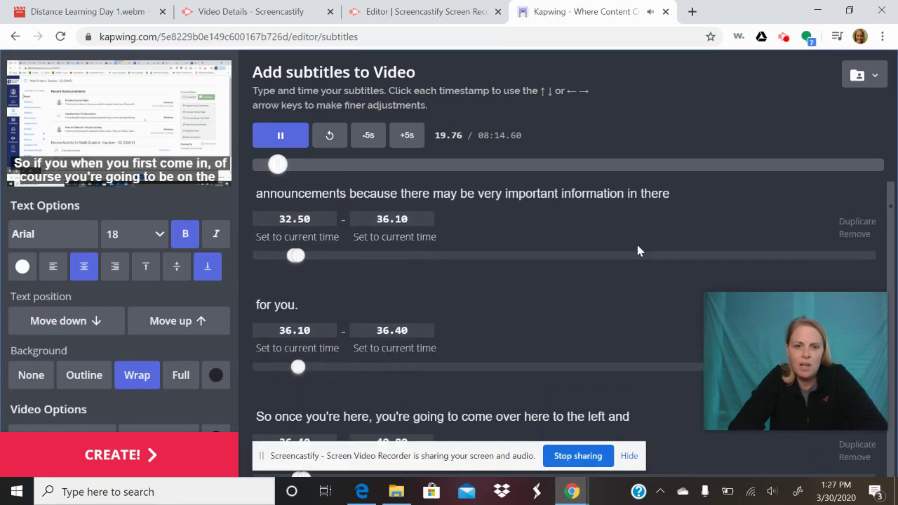
scroll(637, 245, down, 1)
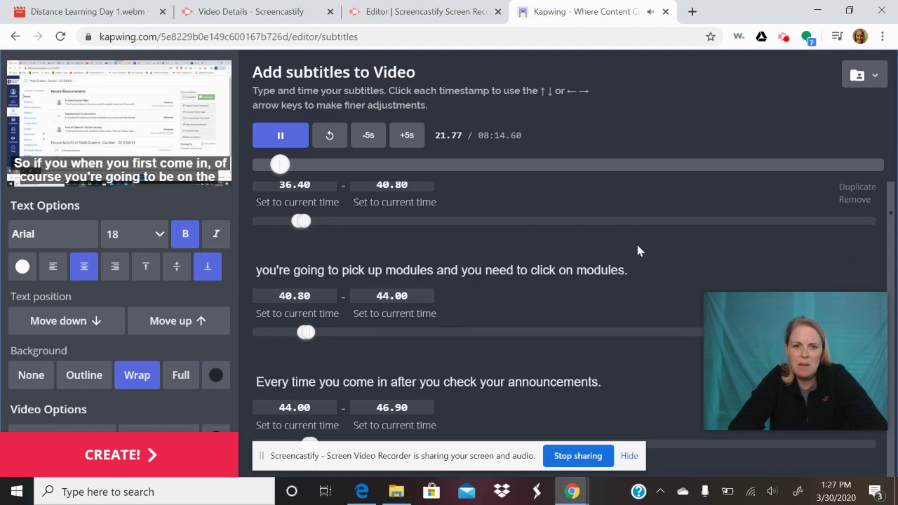
click(594, 266)
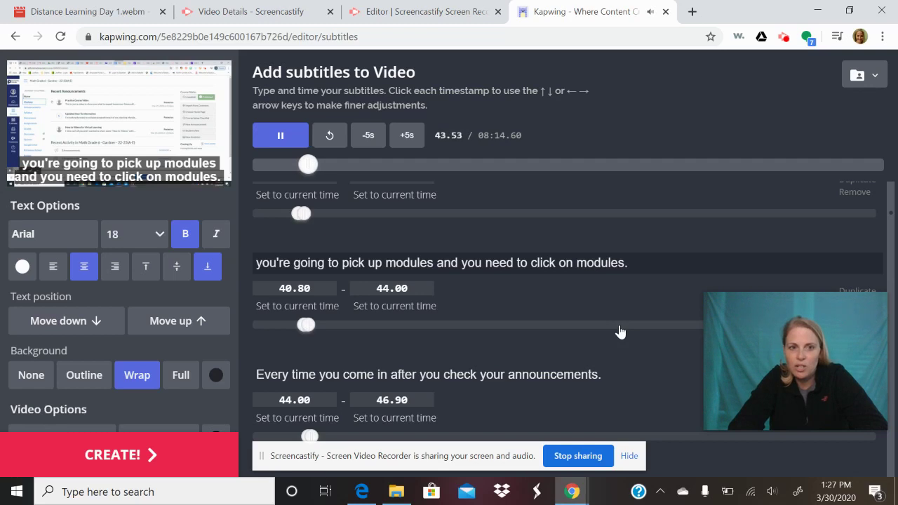
click(265, 143)
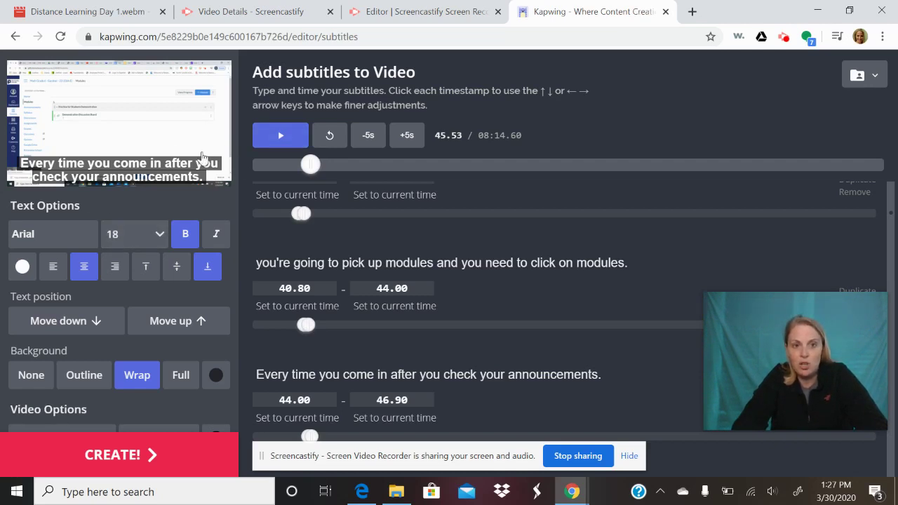
- Set the subtitle font size to 14 and keep the text centred, leaving font and colour unchanged
click(161, 234)
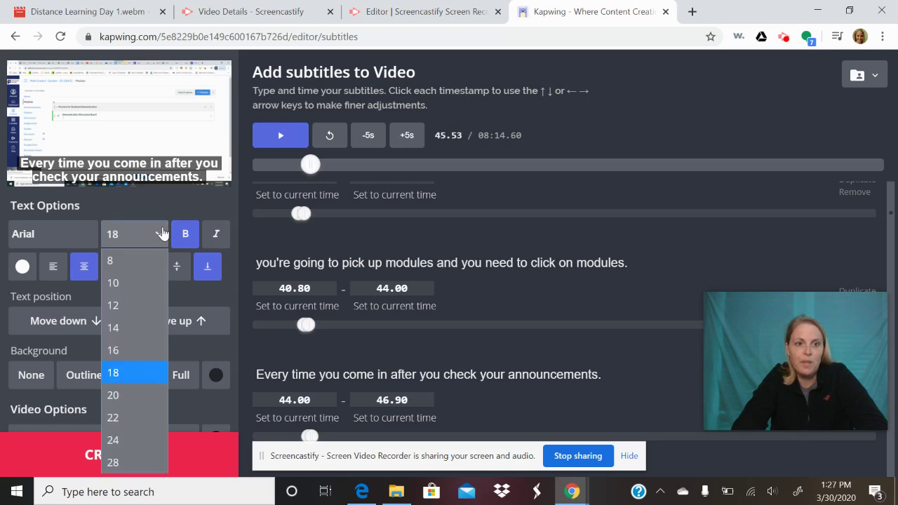
click(133, 335)
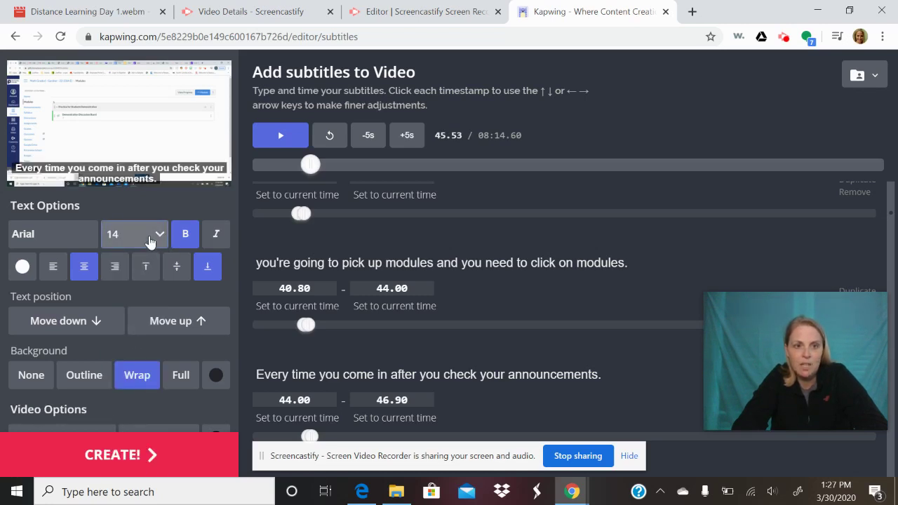
click(117, 266)
click(52, 268)
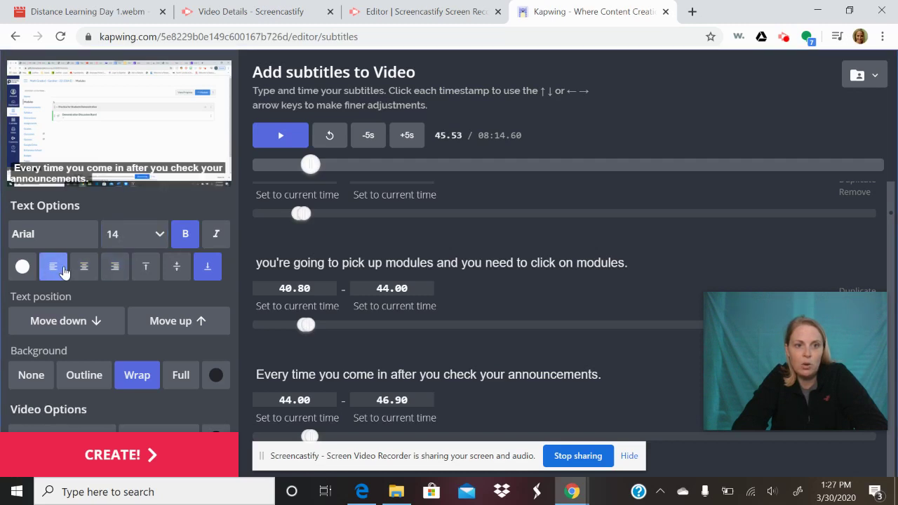
click(82, 270)
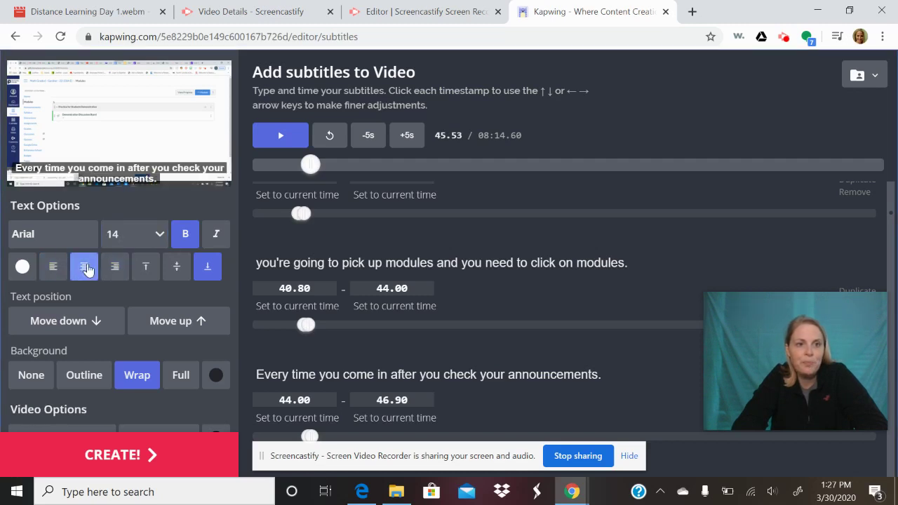
click(60, 233)
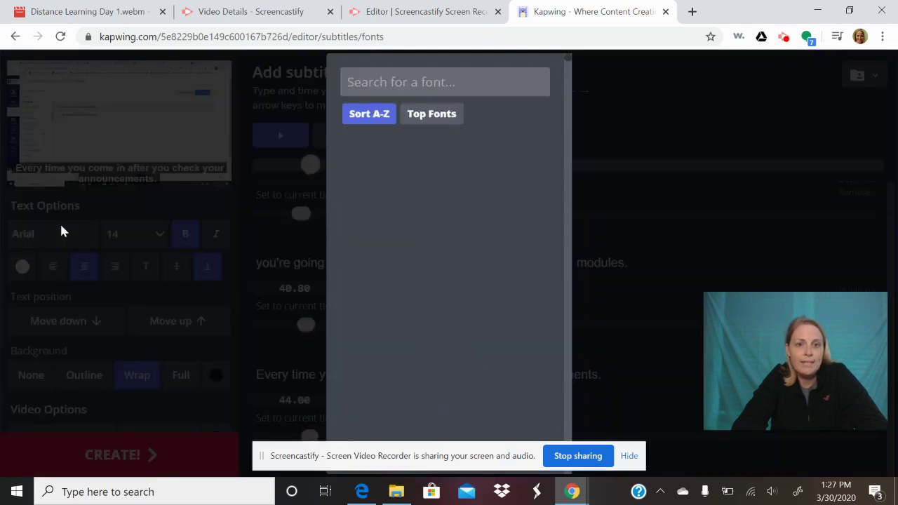
click(621, 96)
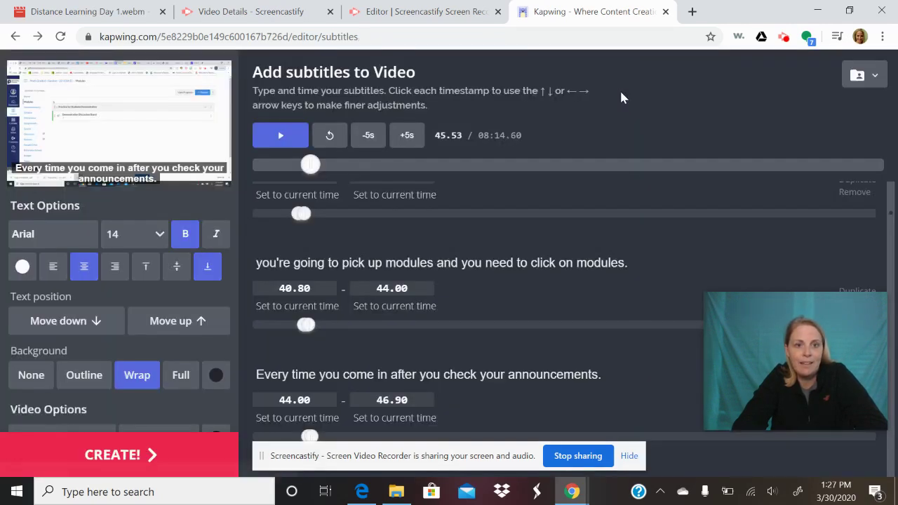
click(23, 267)
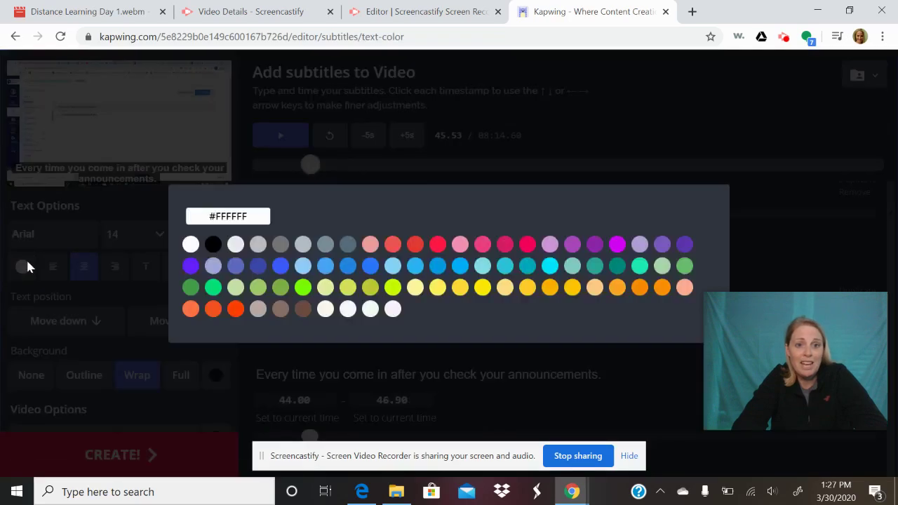
click(716, 106)
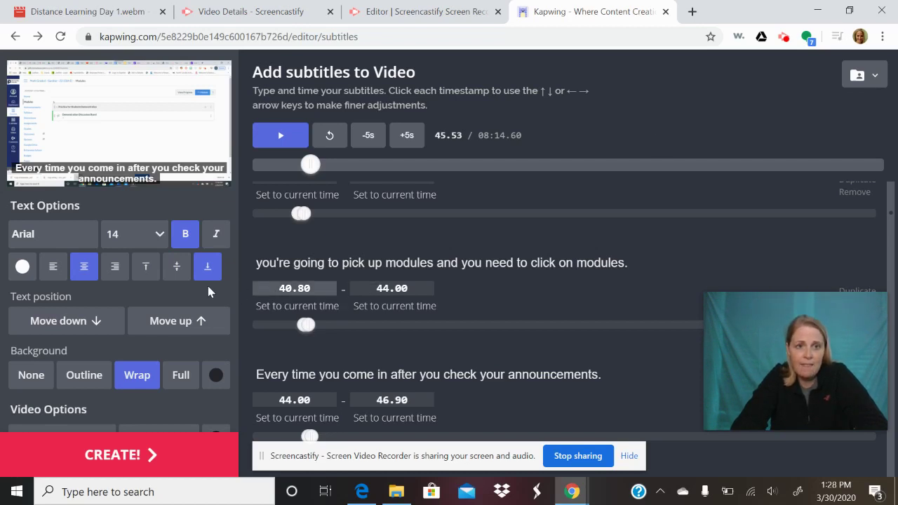
- Align the subtitles to the top, fine-tune their position, and set Background to None
click(146, 270)
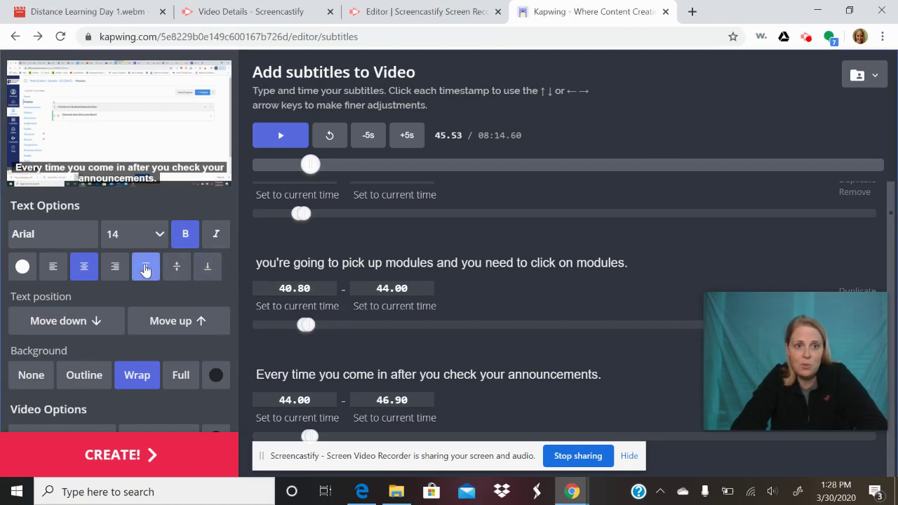
click(146, 270)
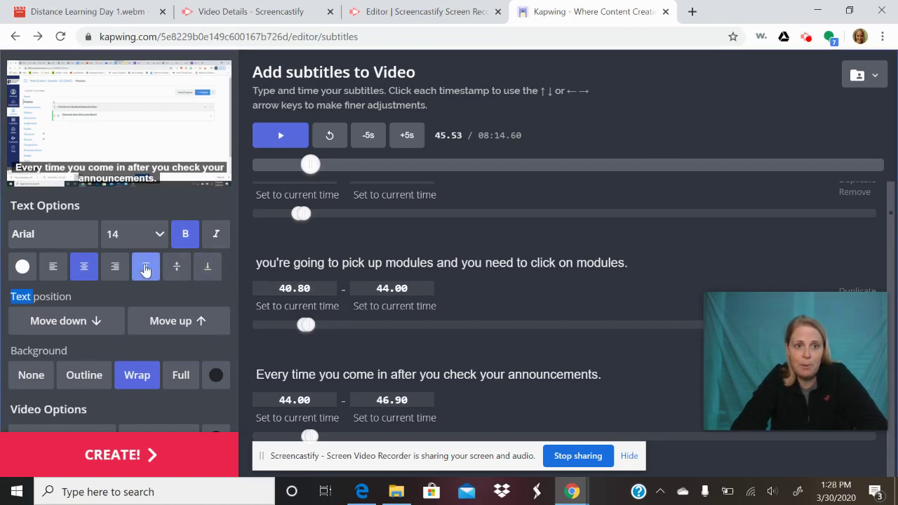
click(78, 330)
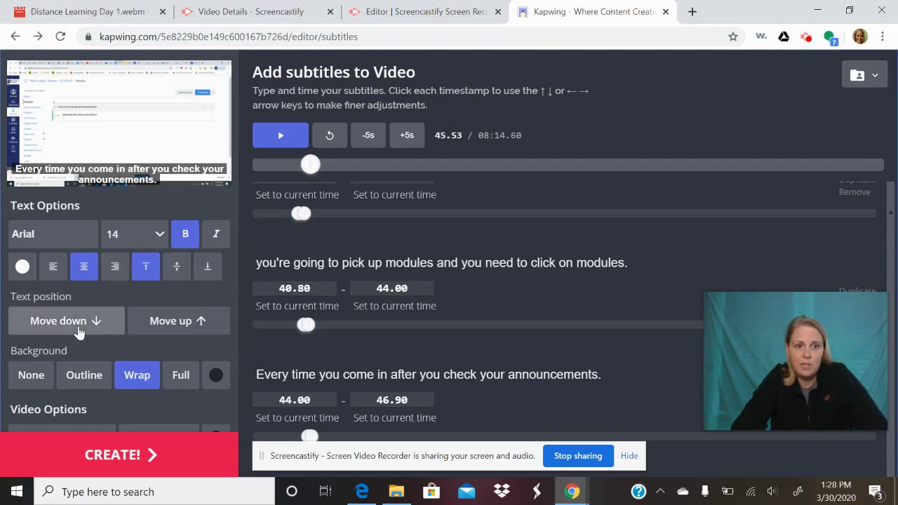
double_click(195, 321)
click(197, 321)
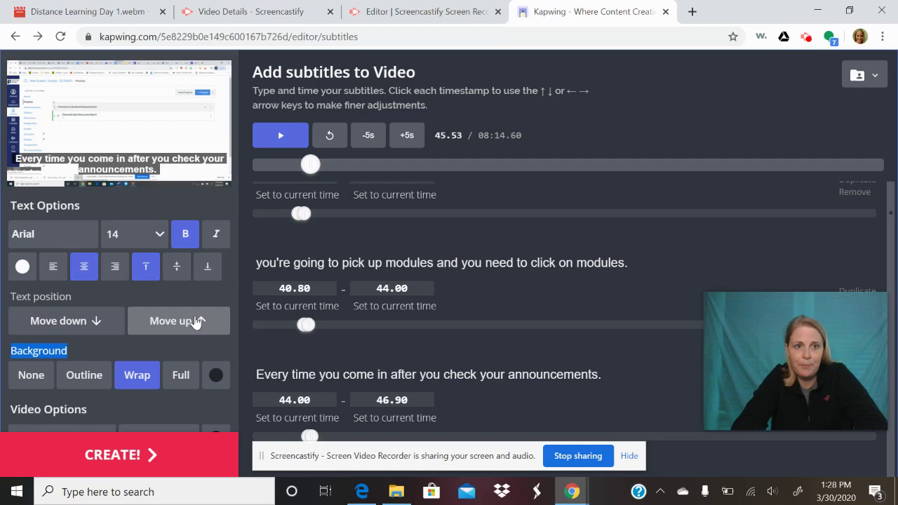
drag(178, 321, 100, 321)
double_click(100, 321)
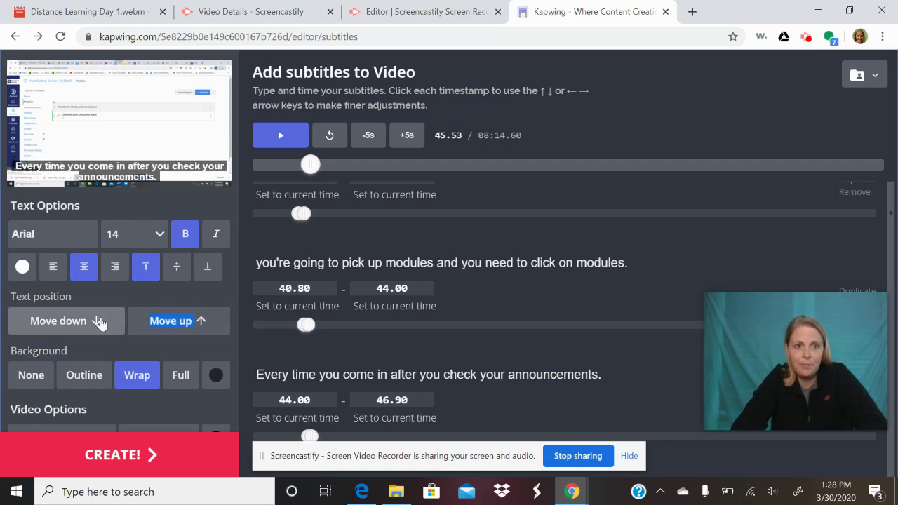
click(30, 376)
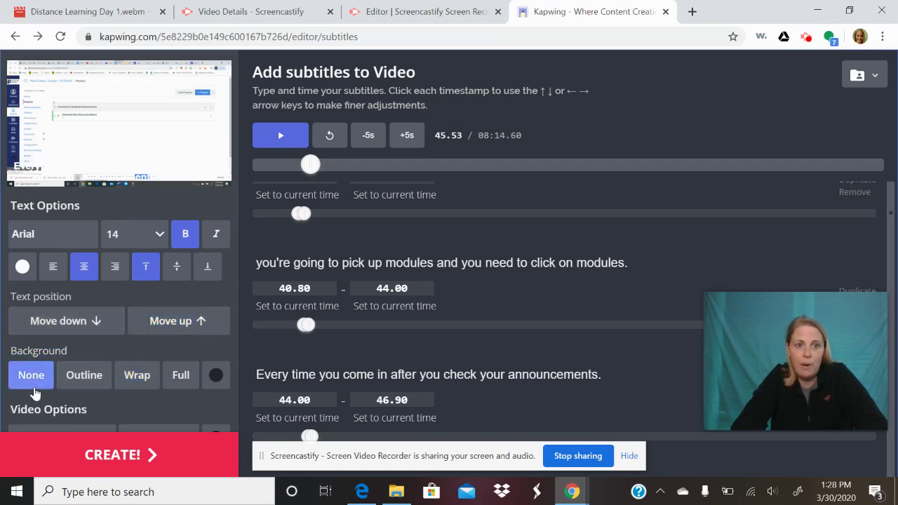
- Switch the subtitle text colour to black and then back to white
click(22, 265)
click(213, 244)
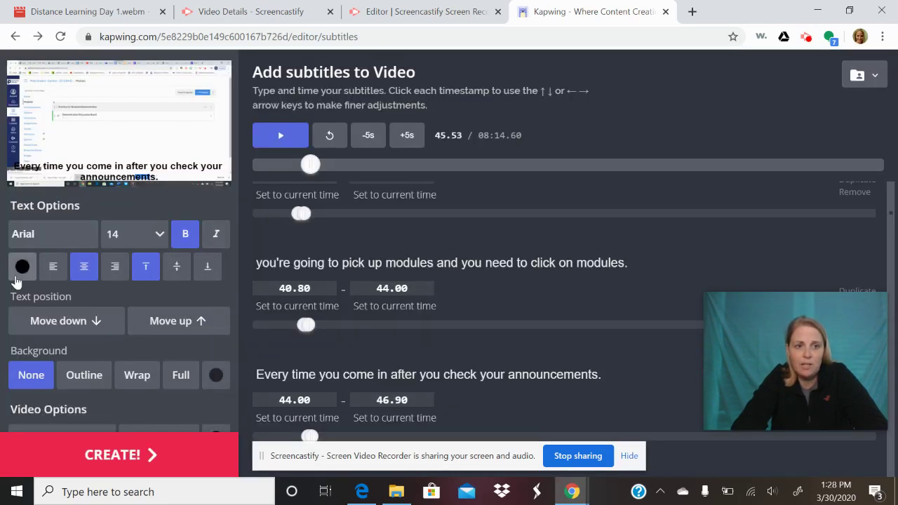
click(22, 266)
click(184, 245)
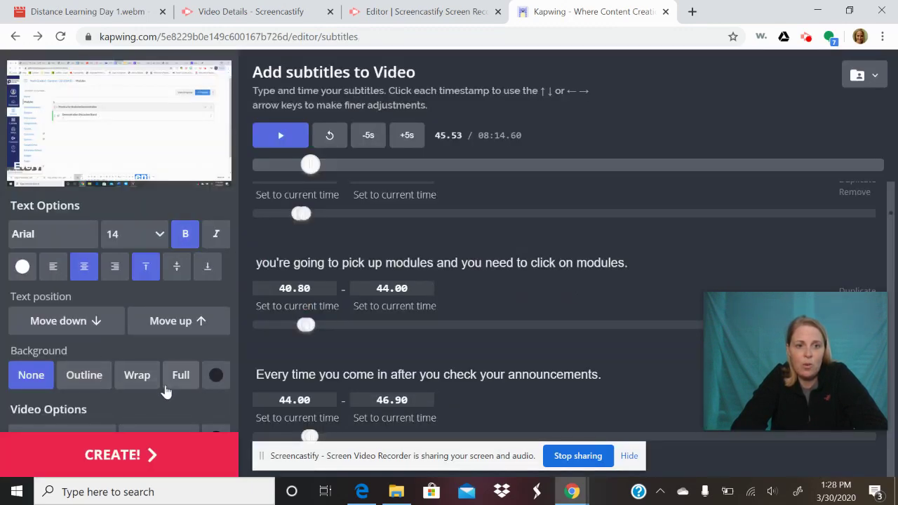
- Give the subtitles a black background in Wrap style, after trying Full and Outline
click(215, 375)
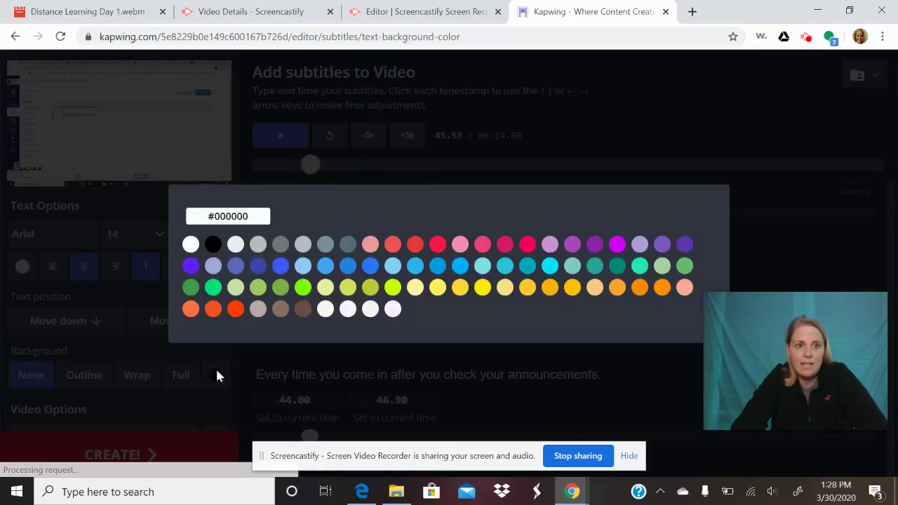
click(214, 245)
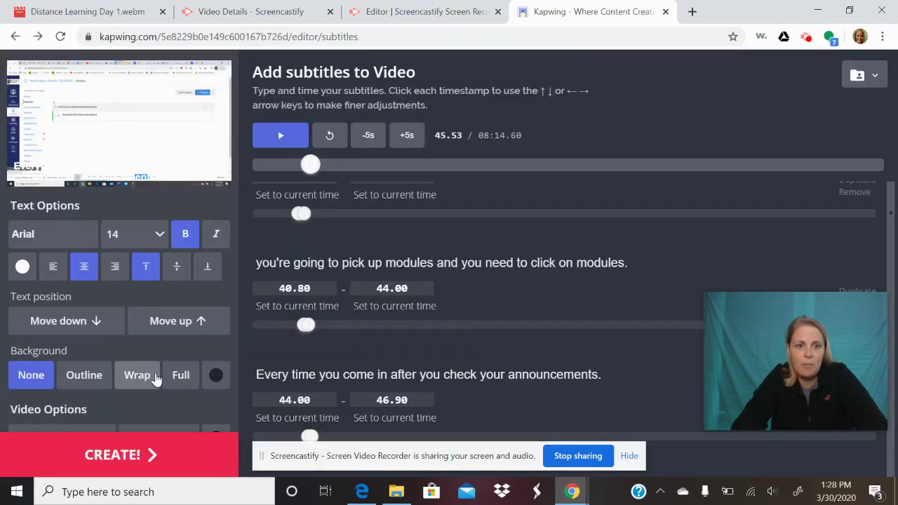
click(180, 375)
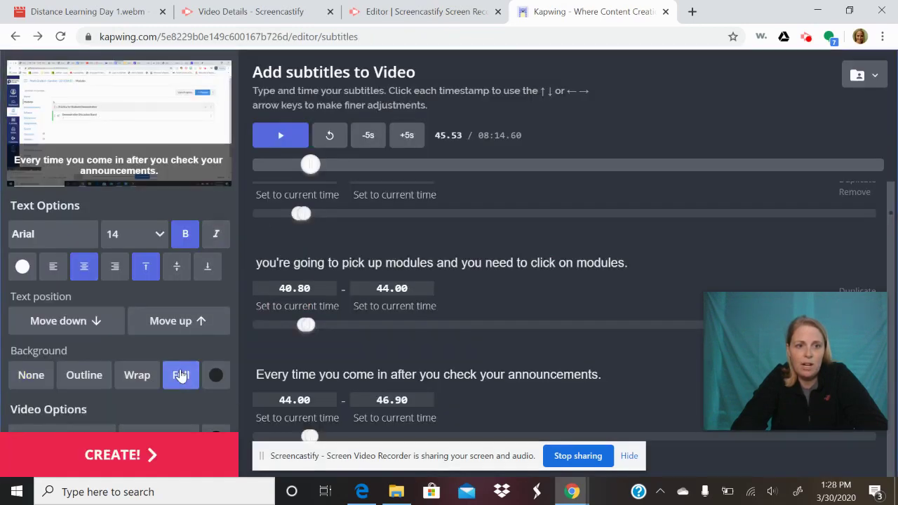
click(102, 377)
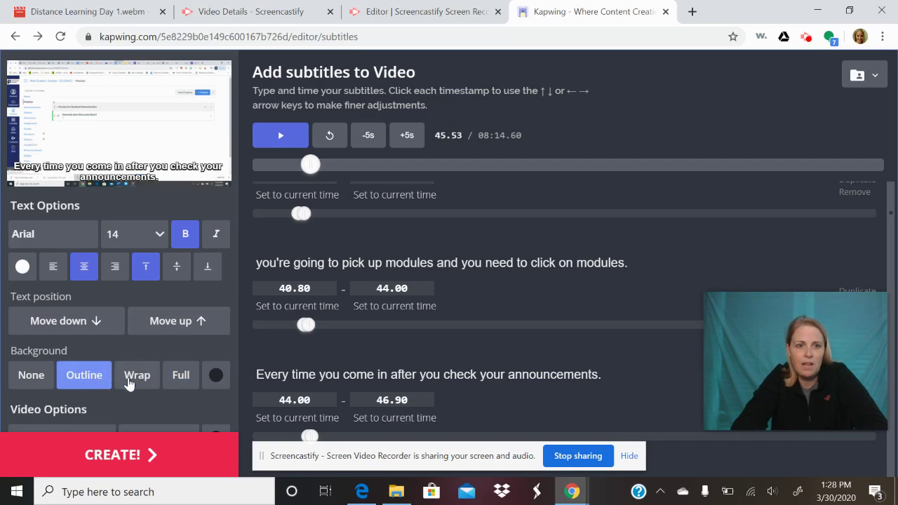
click(129, 382)
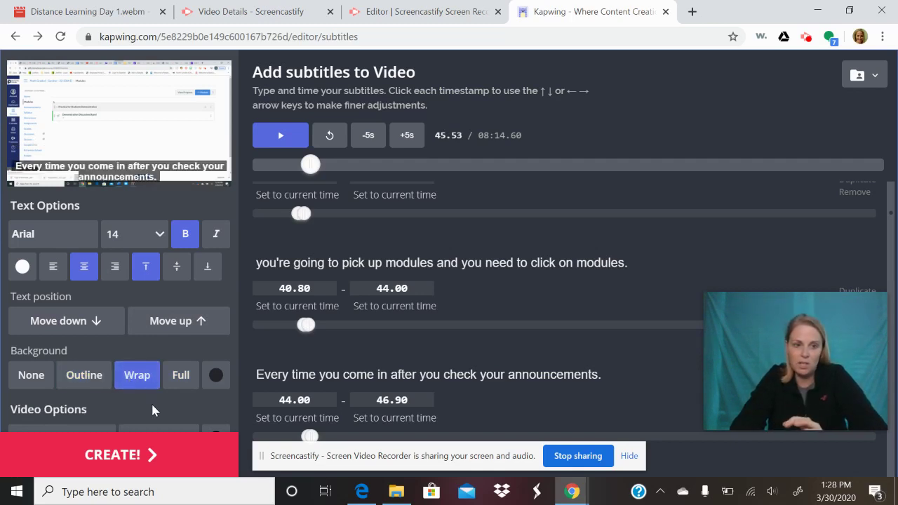
scroll(153, 406, down, 1)
- Scroll back to the top of the editor and render the subtitled video with CREATE!
scroll(151, 402, down, 1)
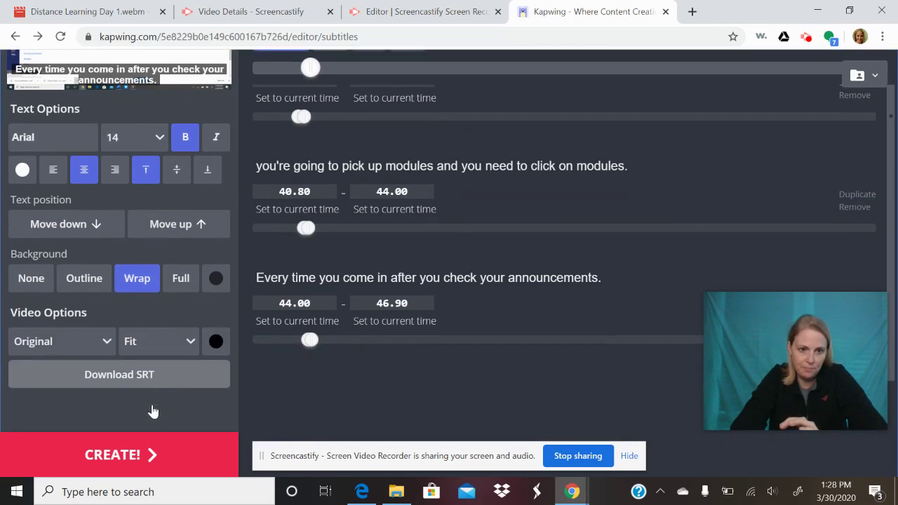
scroll(153, 409, up, 2)
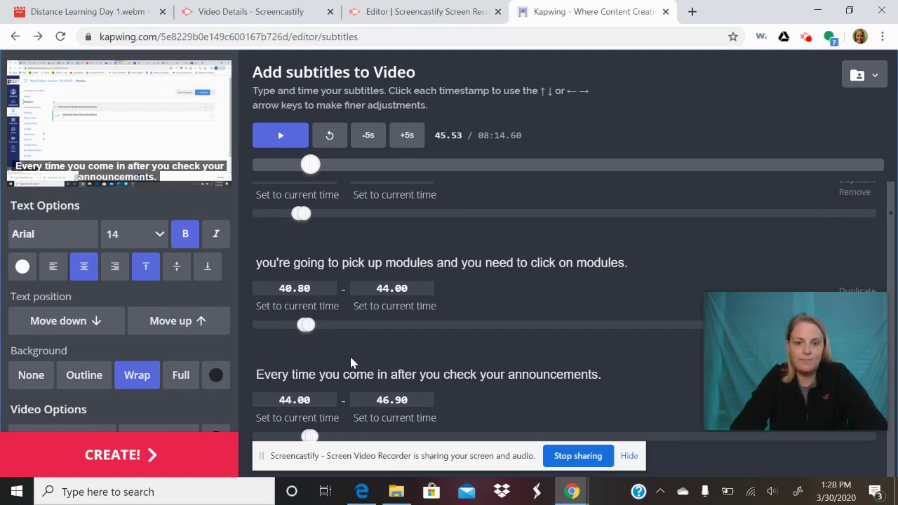
click(112, 455)
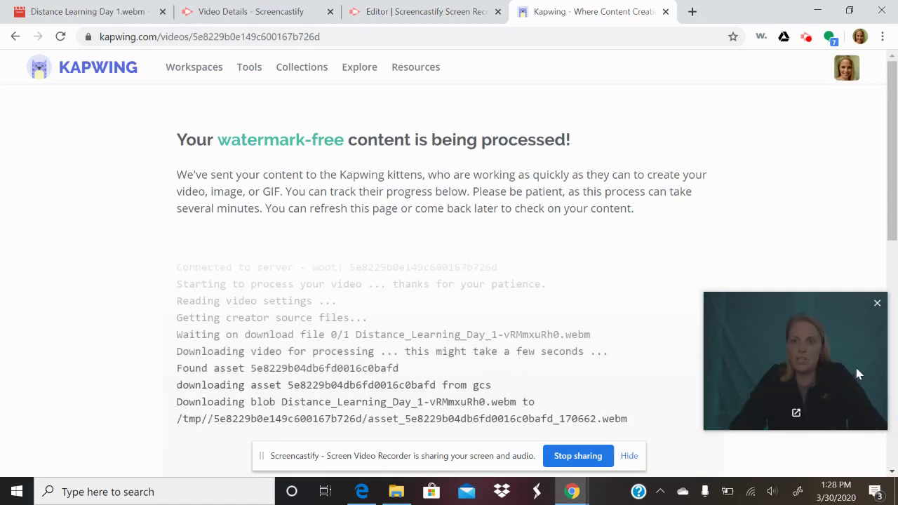
- Scroll the processing log, then go back to Workspaces to see the Distance Learning project listed
drag(895, 194, 895, 265)
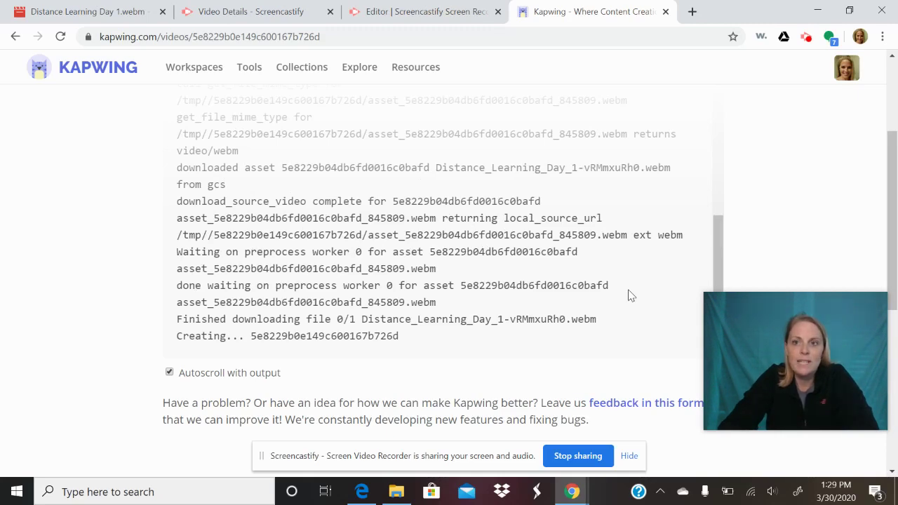
click(195, 70)
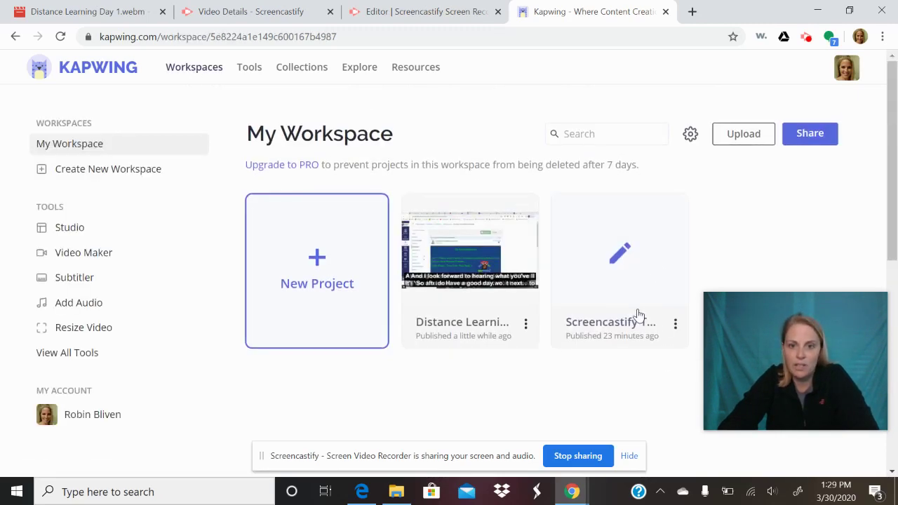
- Export the Screencastify project's subtitled video with CREATE! and return to Workspaces
click(622, 342)
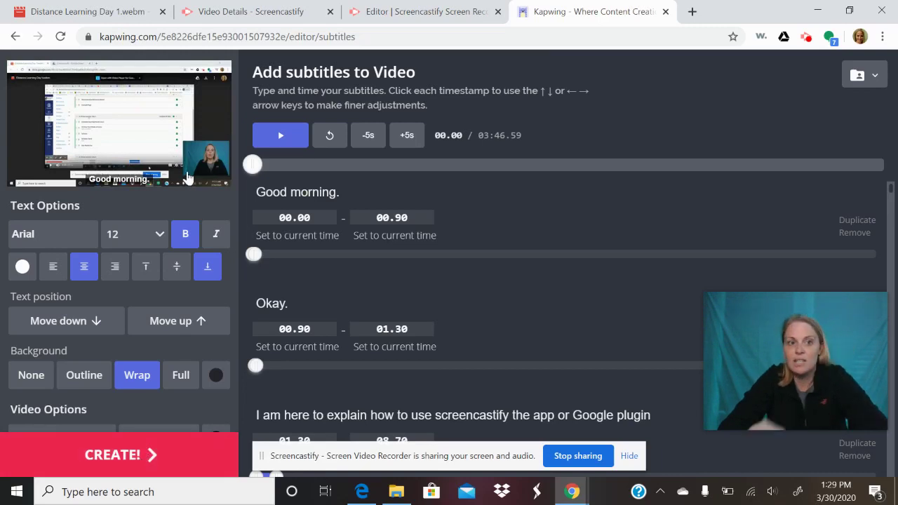
click(224, 464)
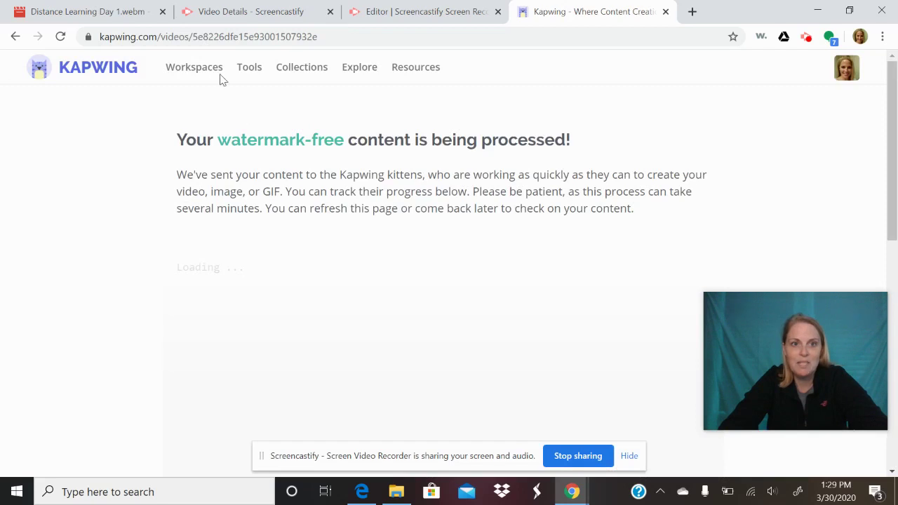
click(220, 78)
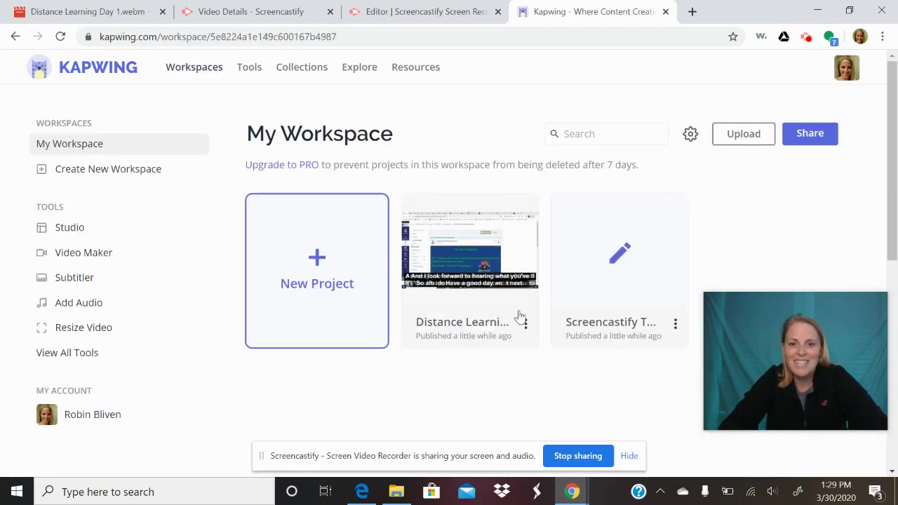
- Choose Download from the Distance Learning card's three-dot menu to reach its processing page
click(525, 323)
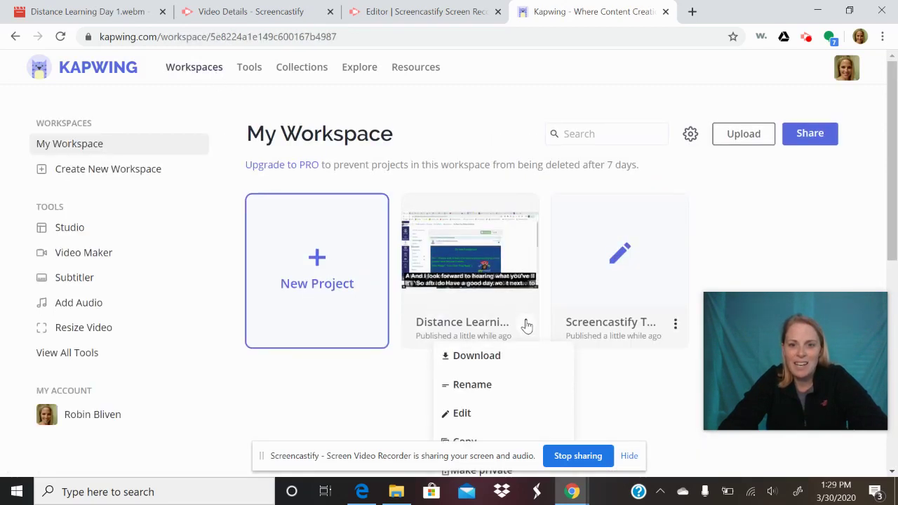
click(479, 359)
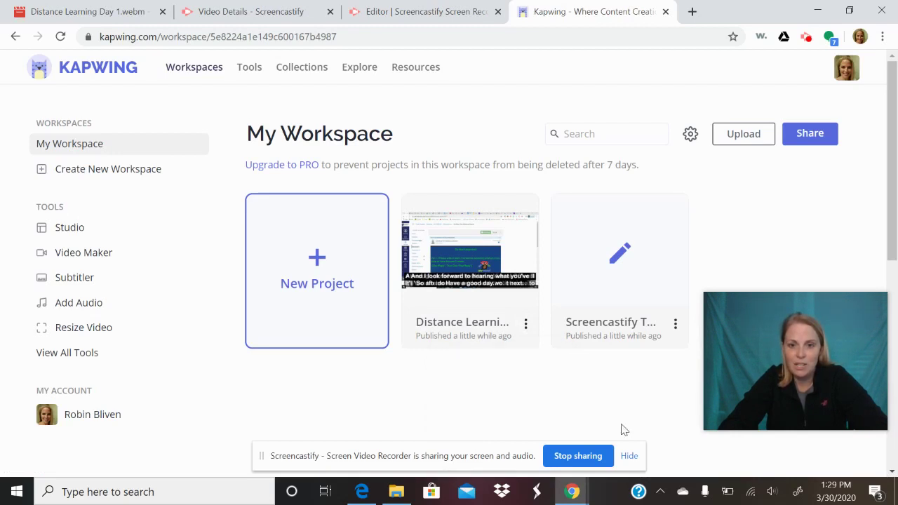
click(526, 324)
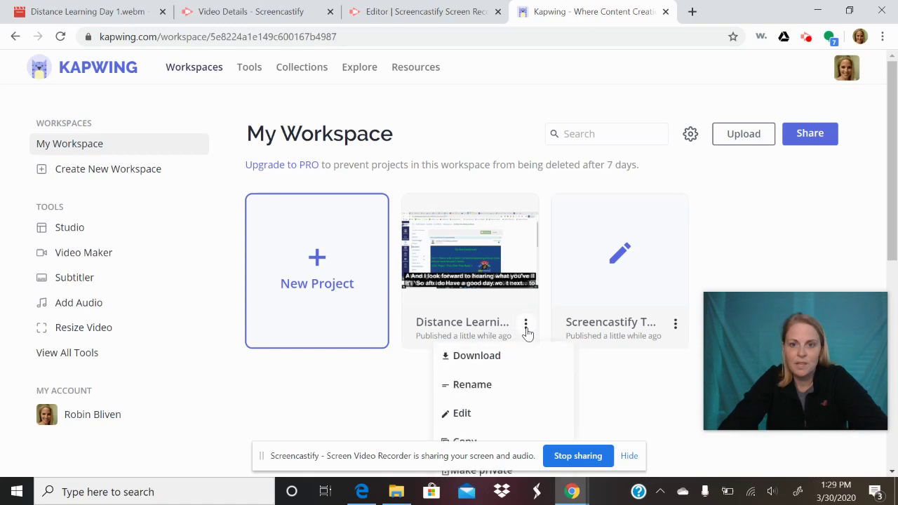
click(471, 356)
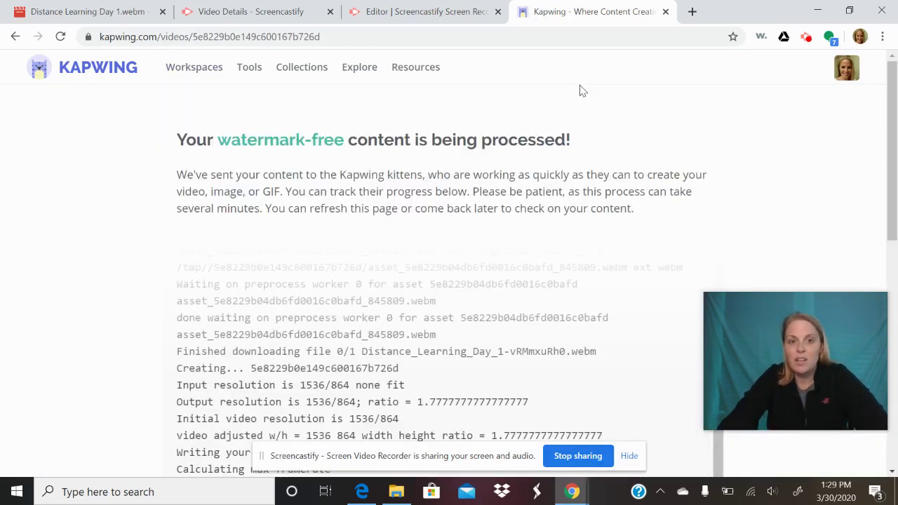
- Scroll the log and pause the Screencastify recording while both exports finish publishing
drag(892, 214, 886, 258)
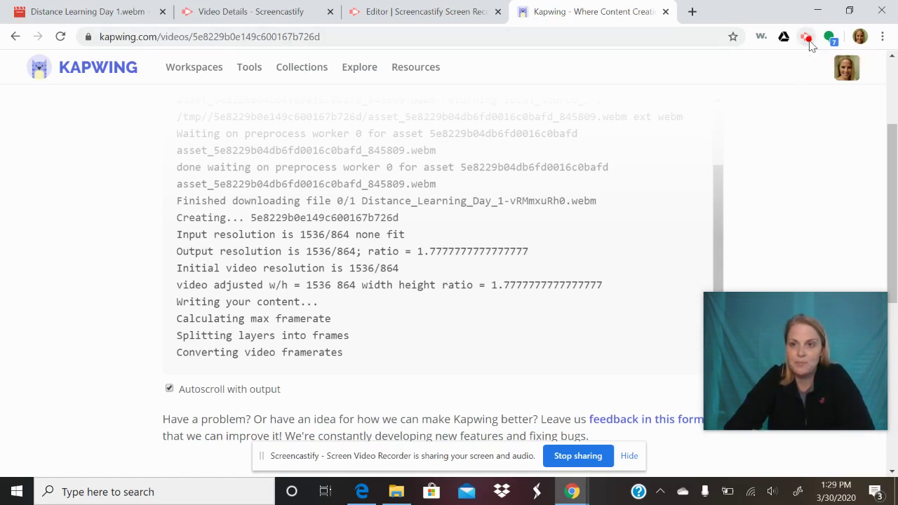
click(808, 39)
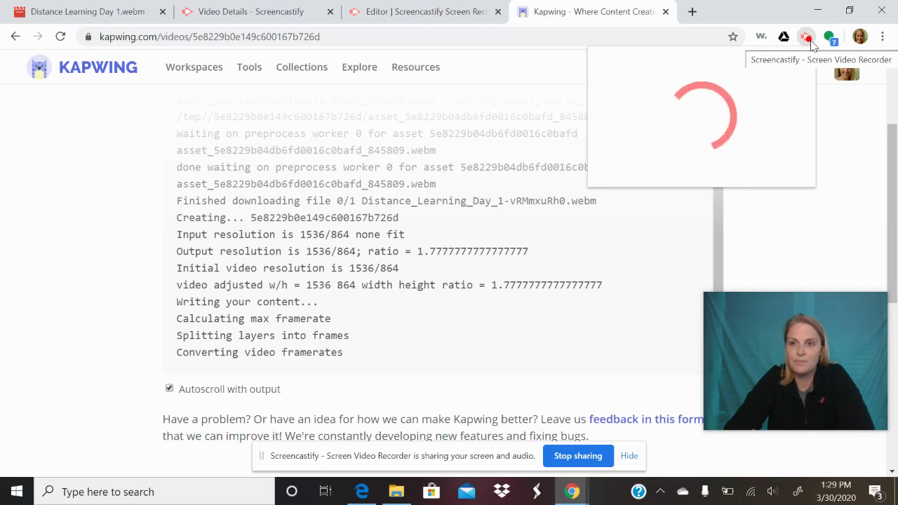
click(808, 40)
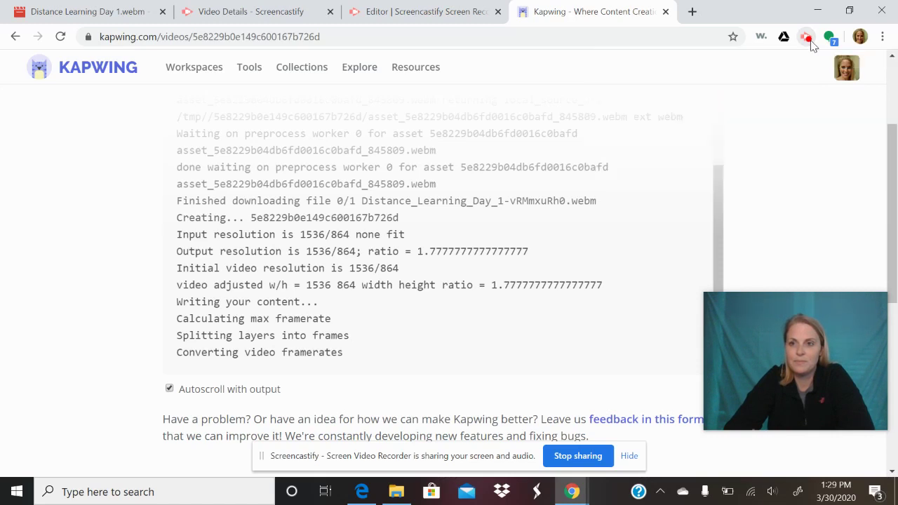
click(808, 39)
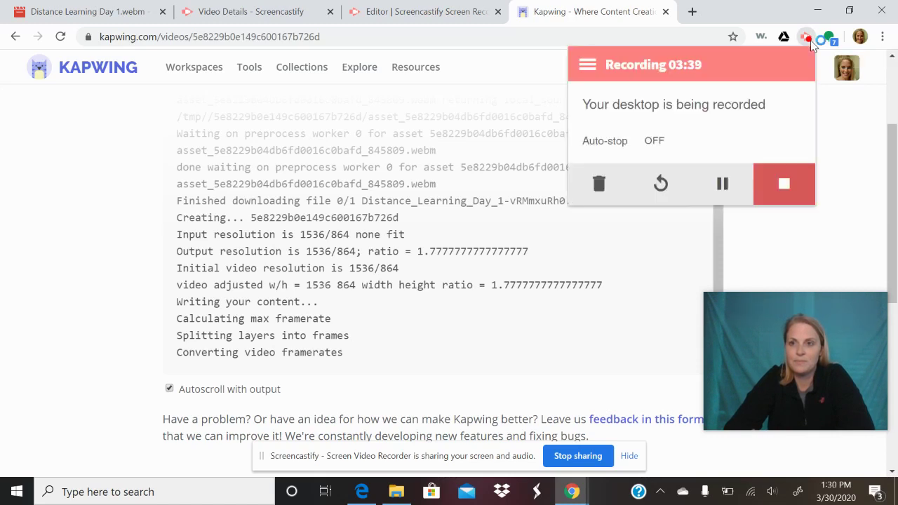
click(702, 185)
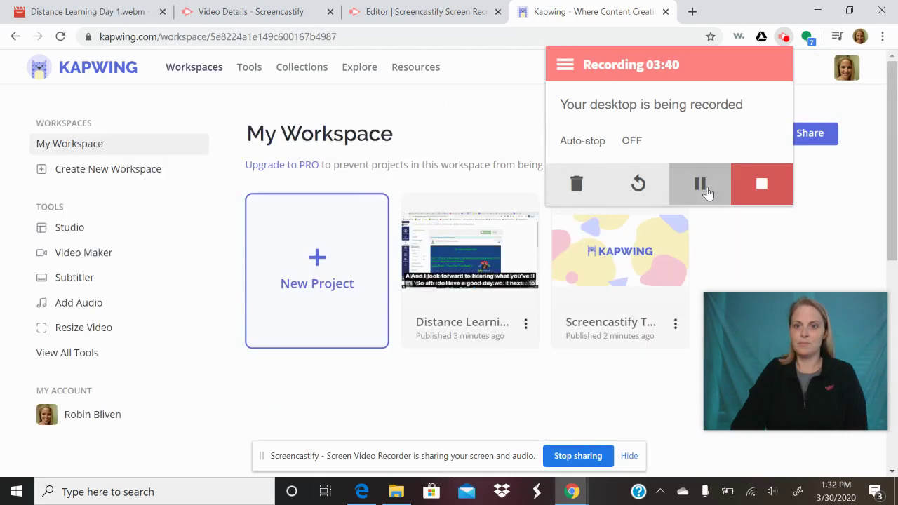
click(826, 278)
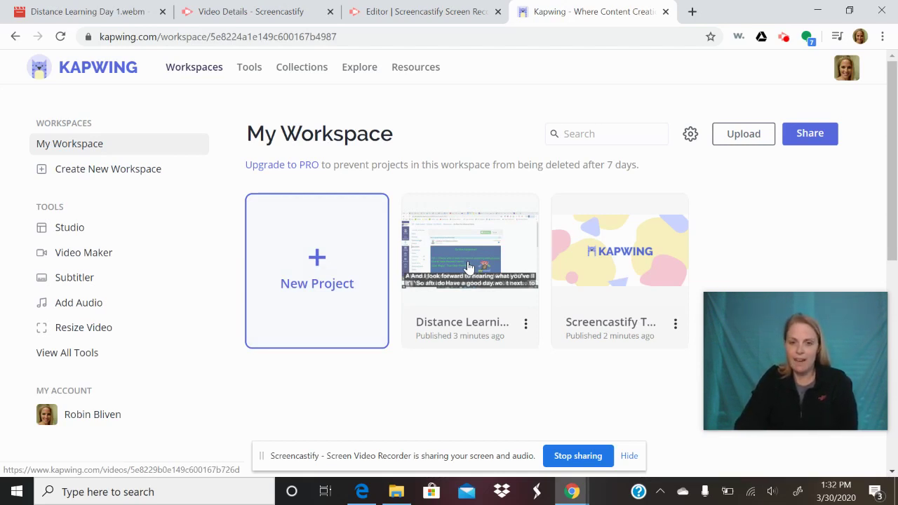
- Download the Screencastify project's captioned MP4 from its card menu and launch the final_…mp4 file
click(675, 327)
click(642, 356)
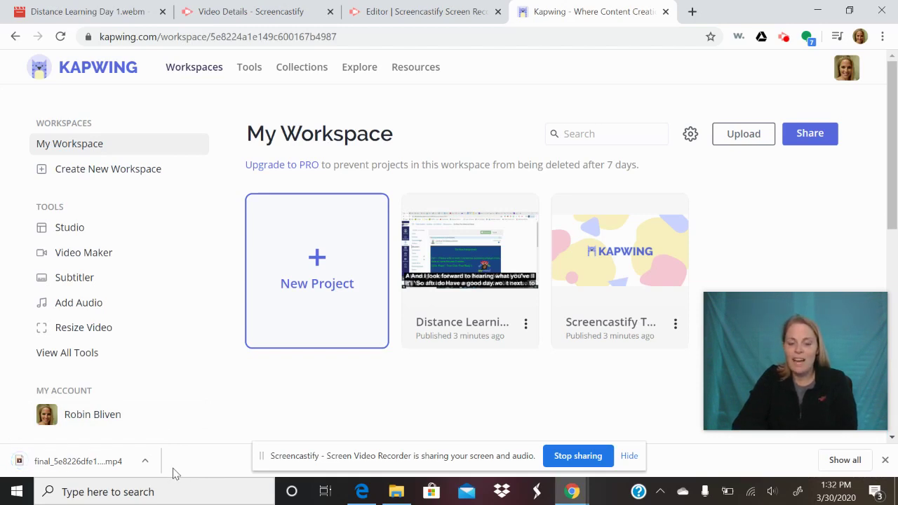
click(676, 327)
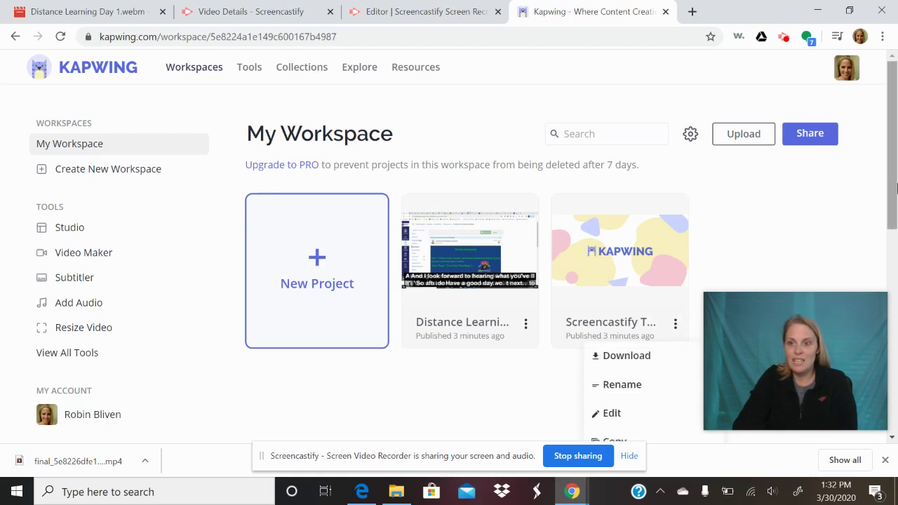
drag(897, 186, 896, 256)
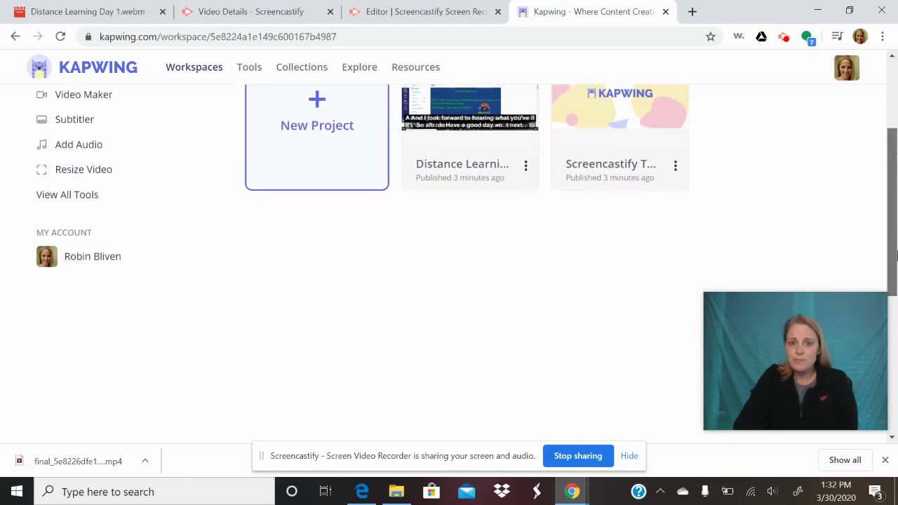
click(675, 167)
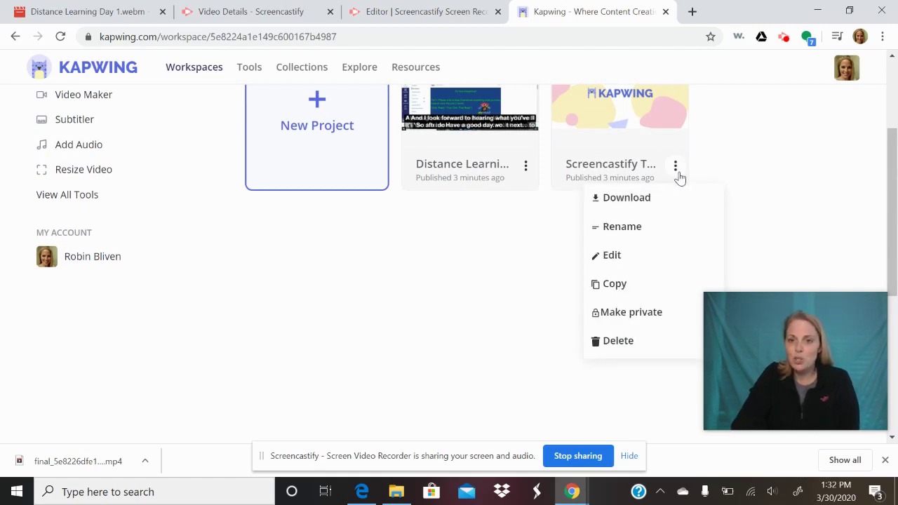
click(76, 458)
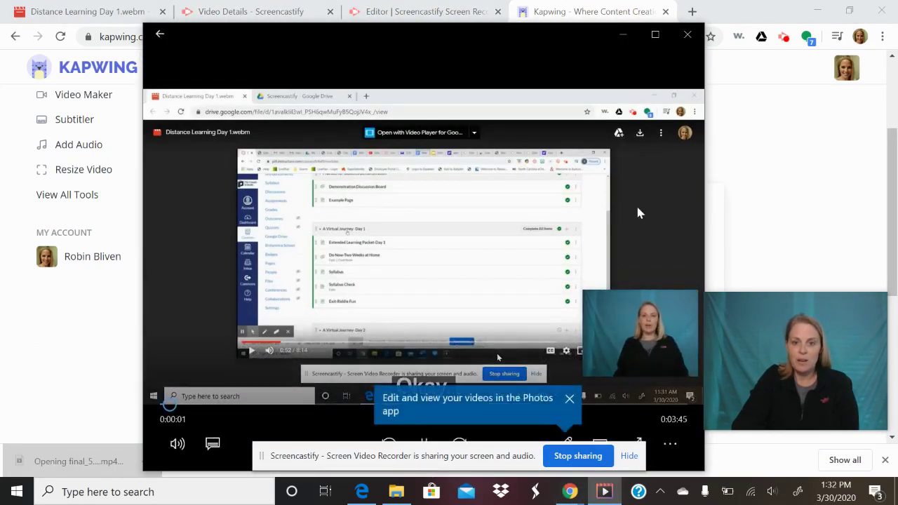
- Dismiss the Photos suggestion and watch the MP4 play with burned-in captions to 0:00:17
click(569, 400)
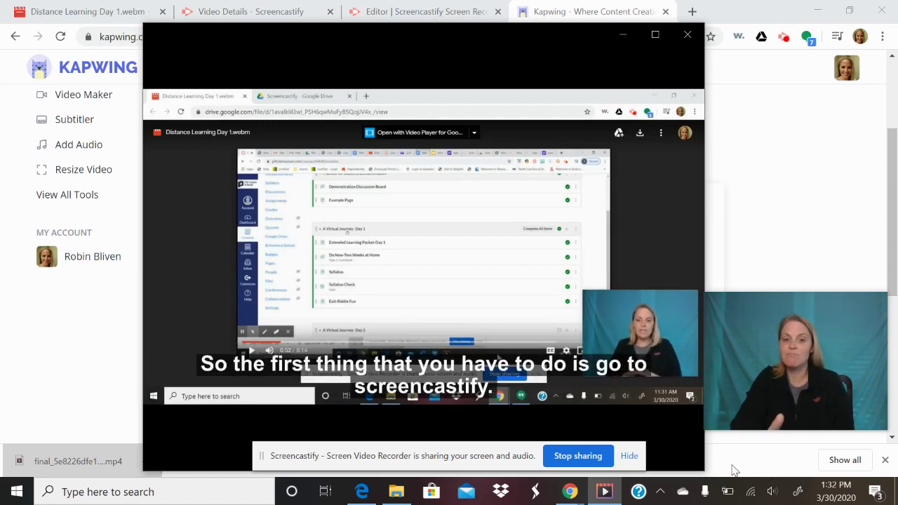
mouse_move(189, 458)
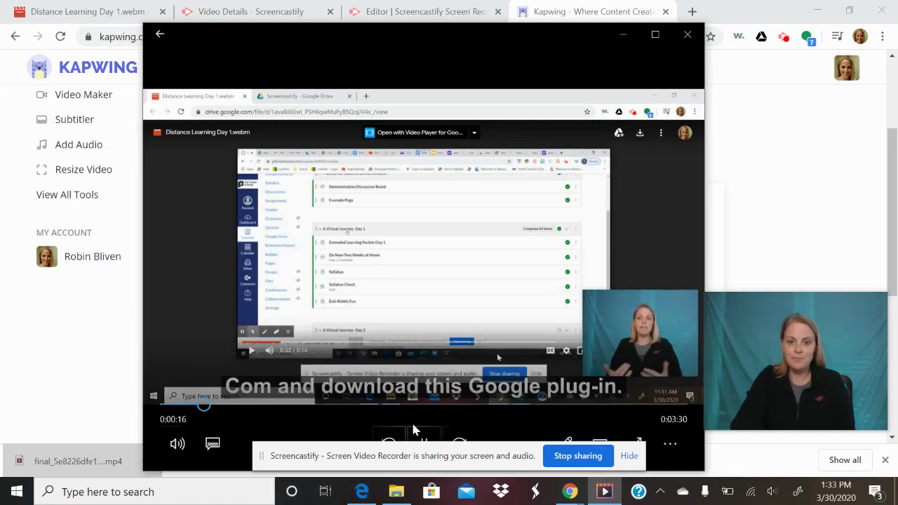
- Close the video player and project menu, then bring up Screencastify's stop controls
click(688, 35)
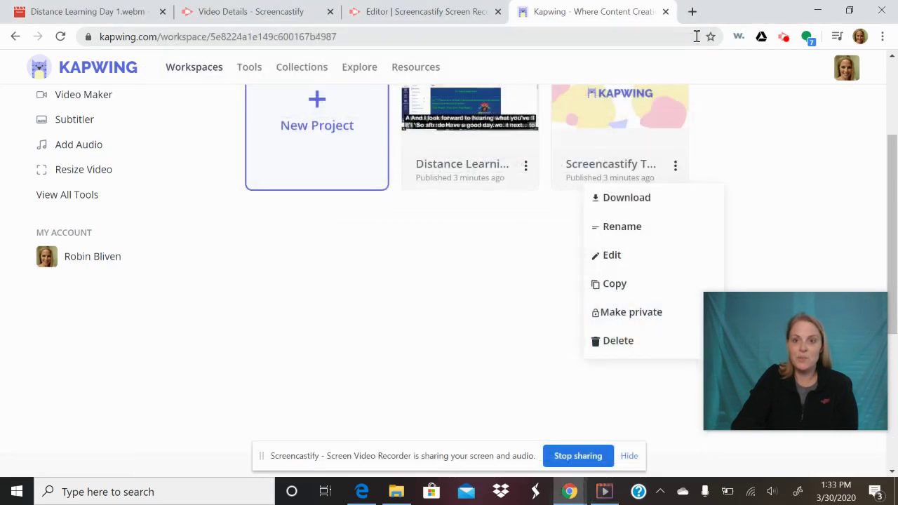
click(800, 204)
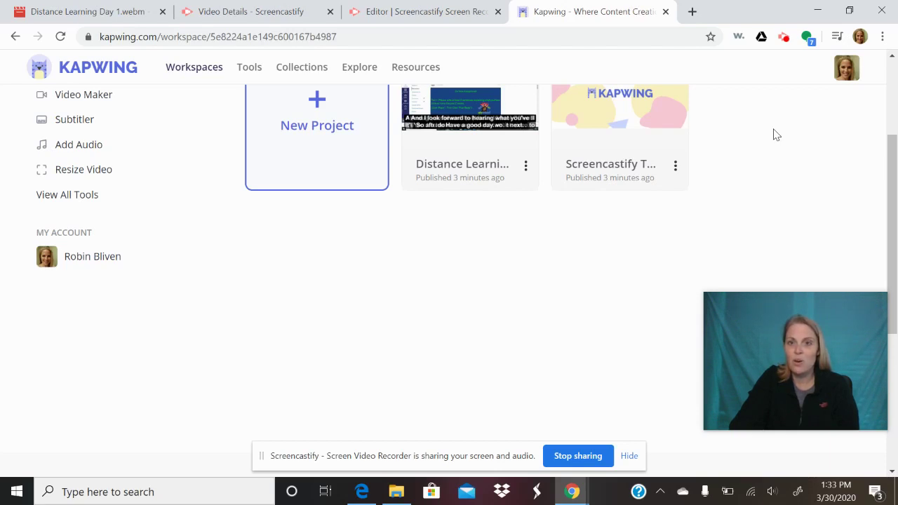
click(787, 42)
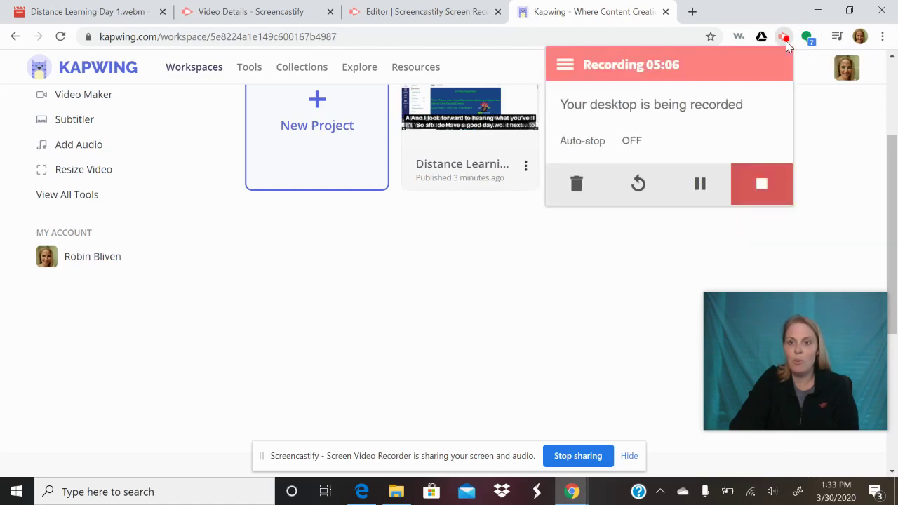